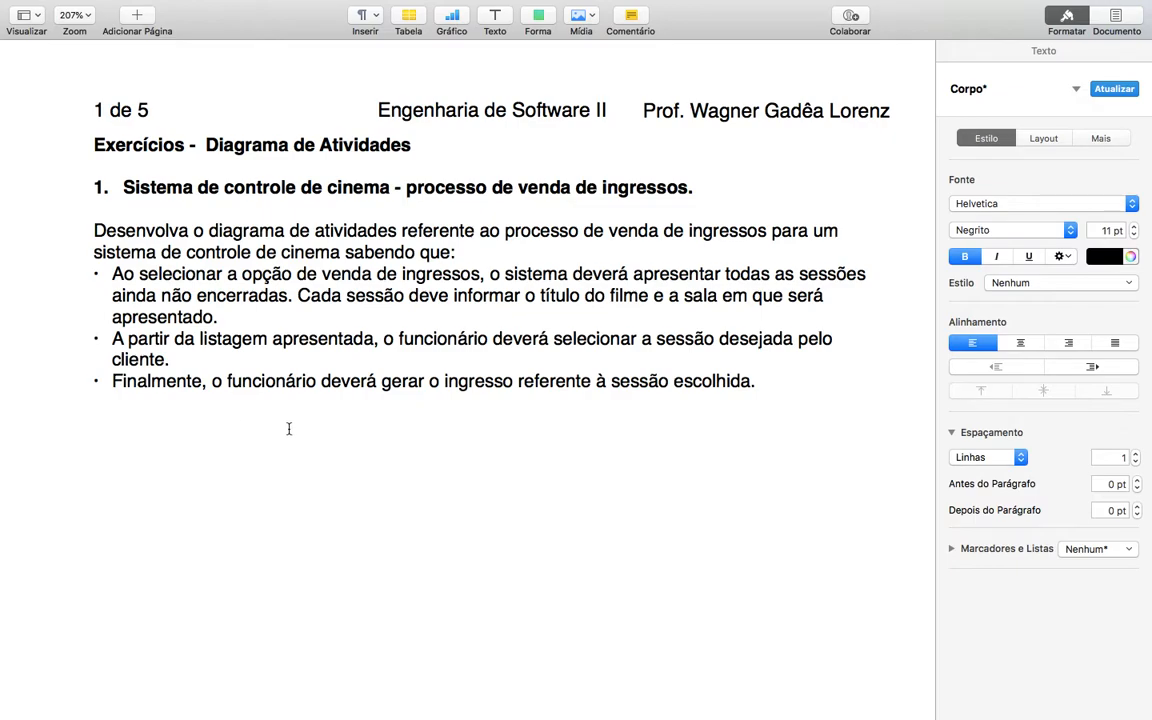
- Switch to the activity diagram in Astah and place an initial node in the upper-left area of the frame
key(ctrl+Right)
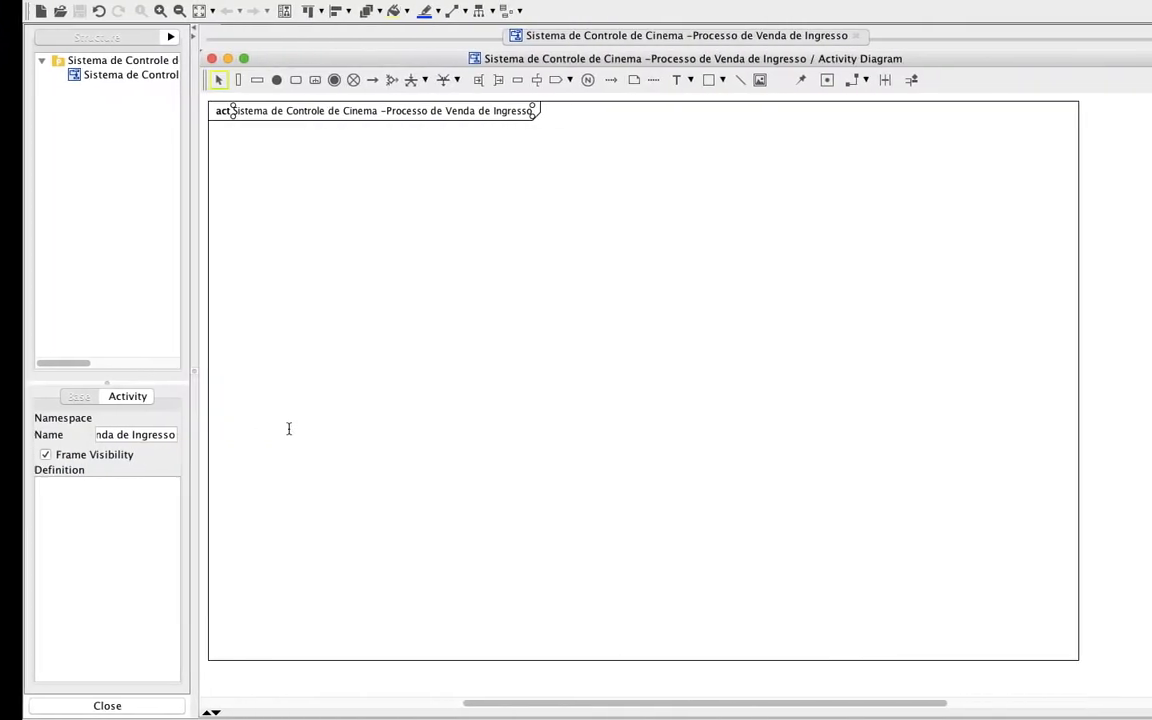
click(289, 434)
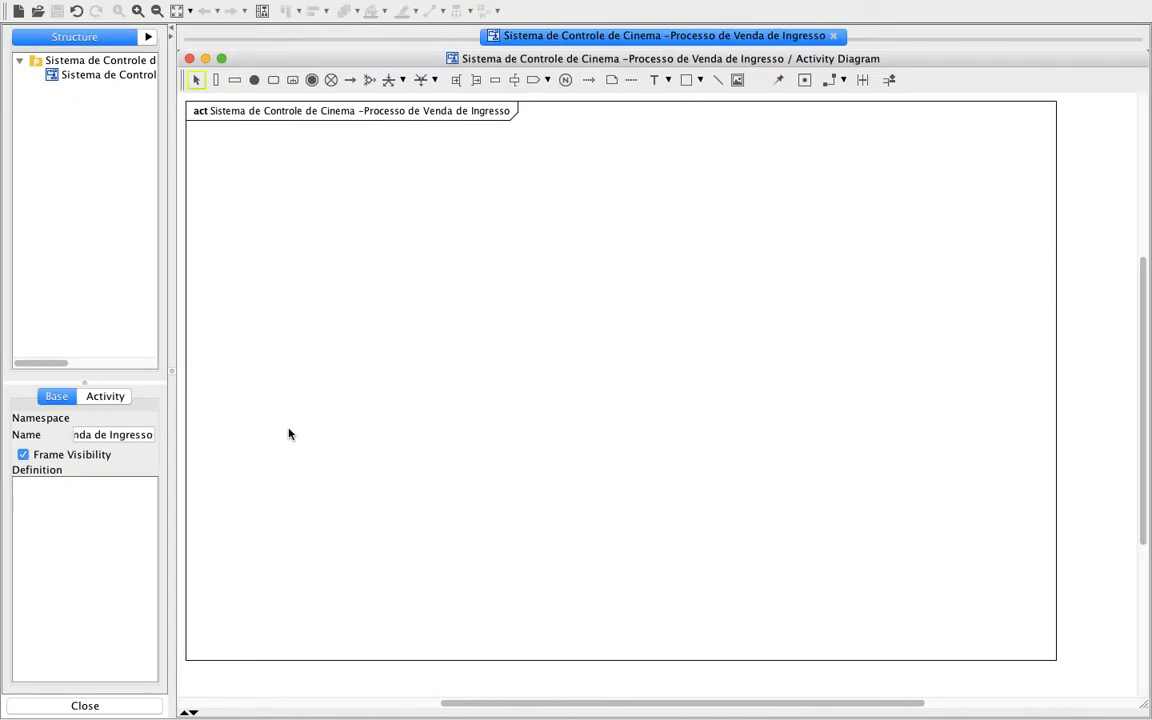
click(254, 81)
click(240, 174)
click(370, 370)
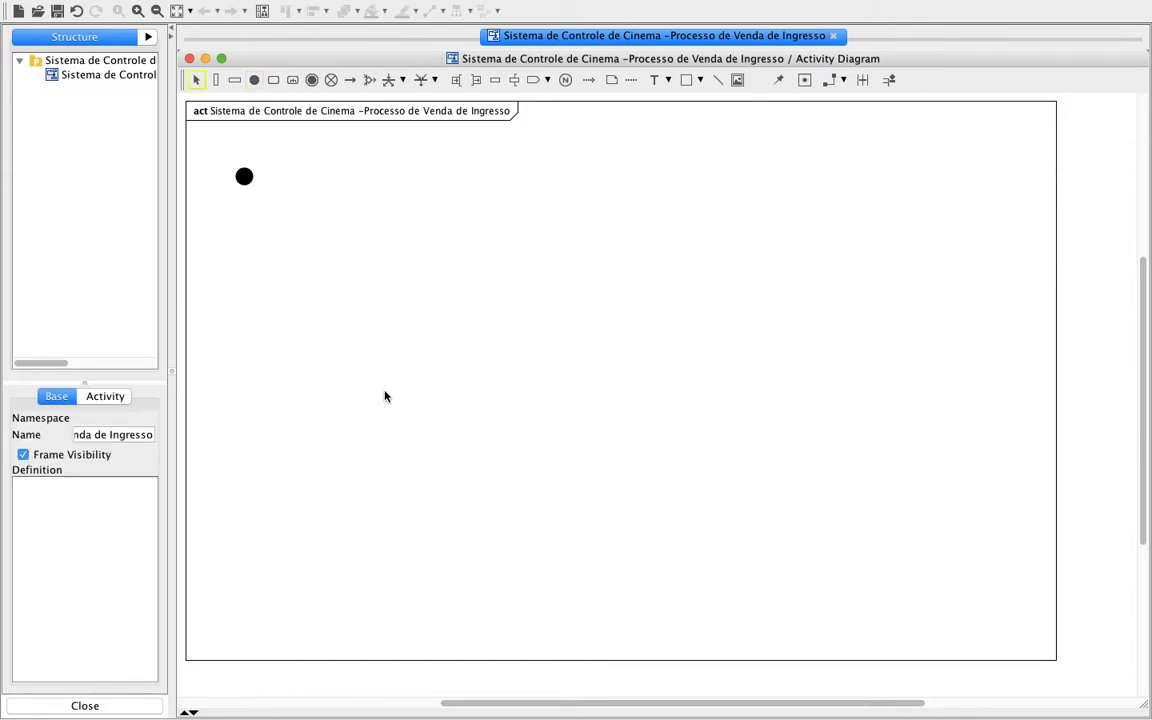
- Add an action named "Selecionar sessões" to the right of the initial node and align it with that node
click(275, 84)
click(327, 179)
text(Se)
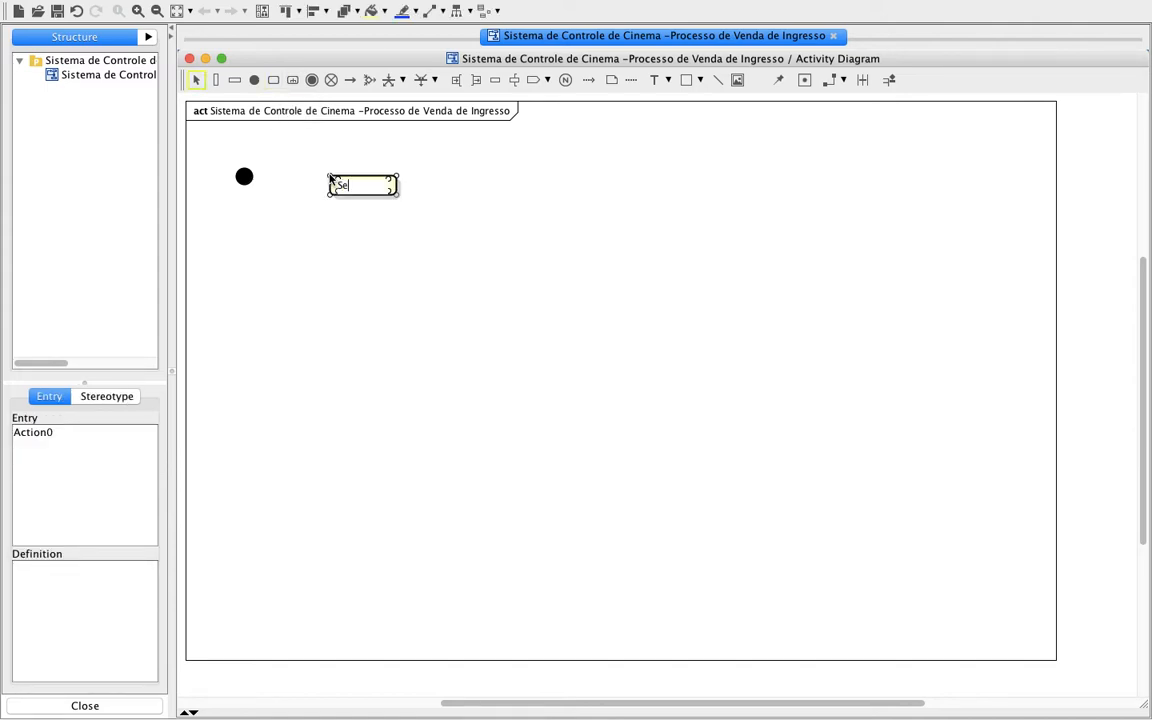
text(lecionar sessã)
text(es)
key(Return)
click(430, 347)
drag(365, 190, 374, 178)
click(470, 327)
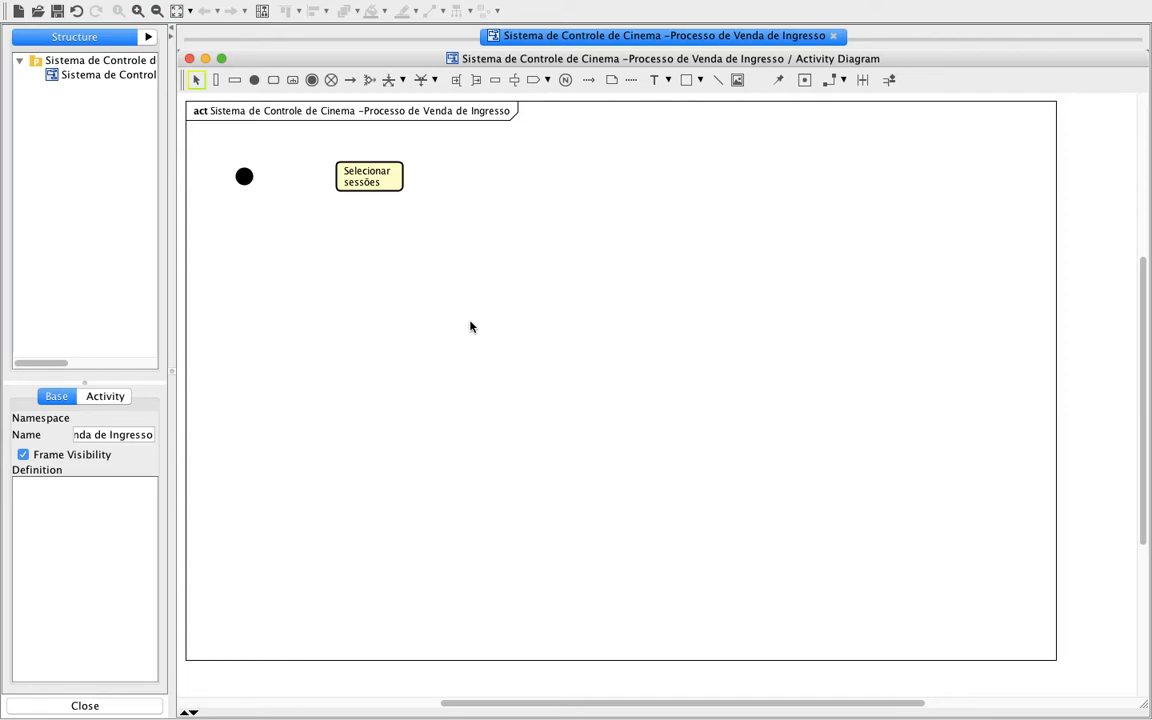
- Check the exercise statement, then return to the diagram and draw a control flow from the initial node to "Selecionar sessões"
key(ctrl+Left)
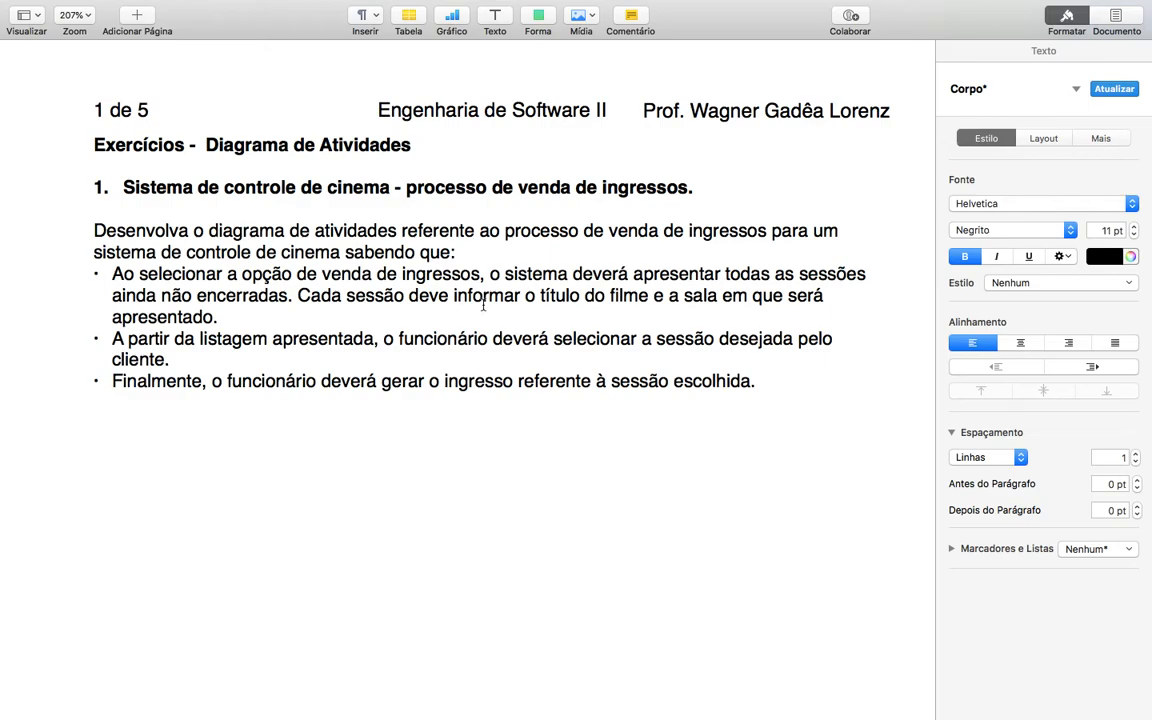
key(ctrl+Right)
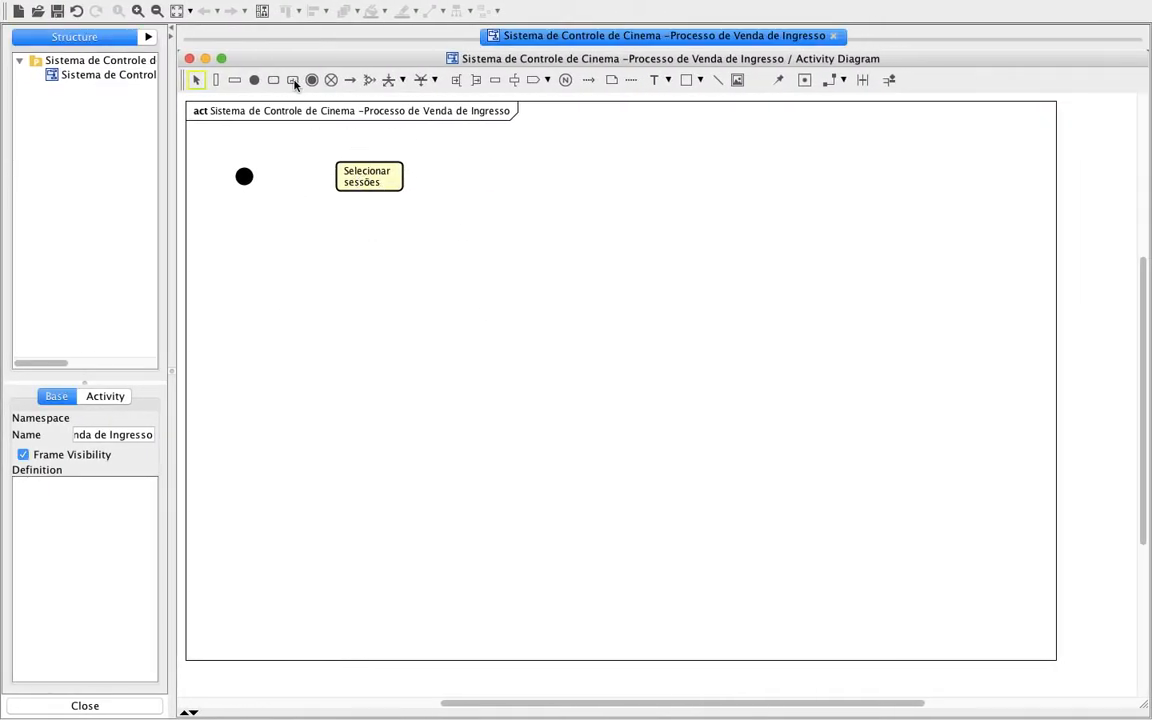
click(350, 81)
drag(247, 177, 385, 177)
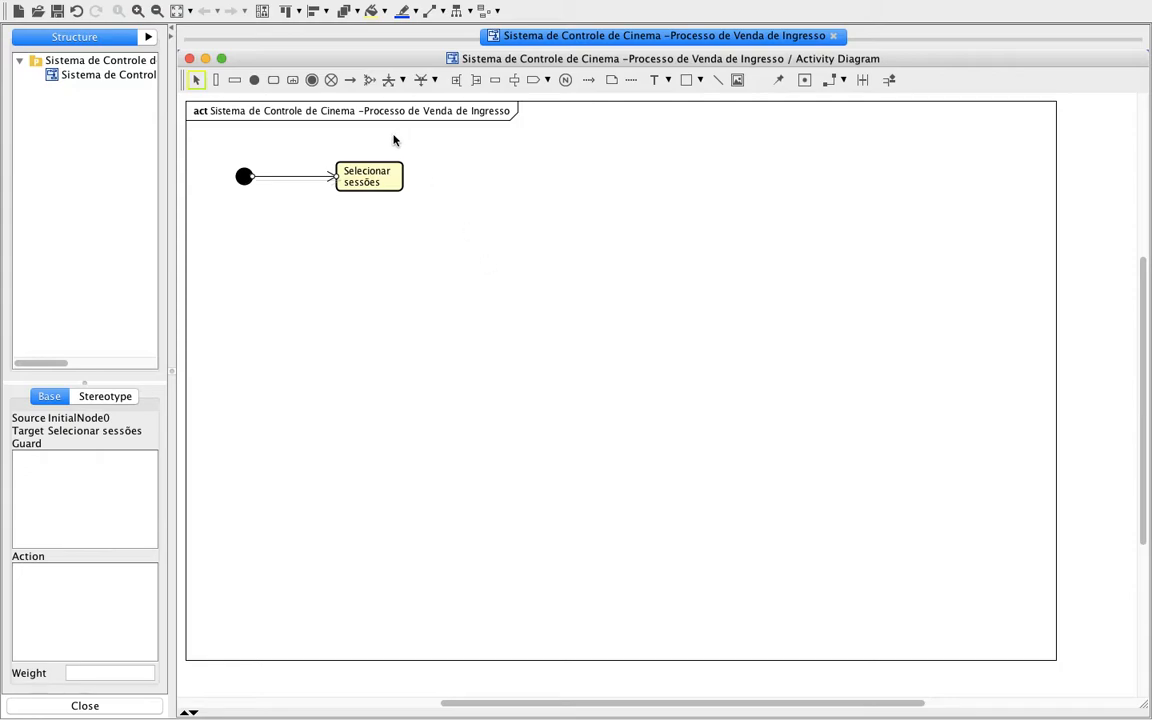
- Add an action named "Posicionar 1a sessão" to the right of "Selecionar sessões" and align the two horizontally
click(274, 82)
click(498, 180)
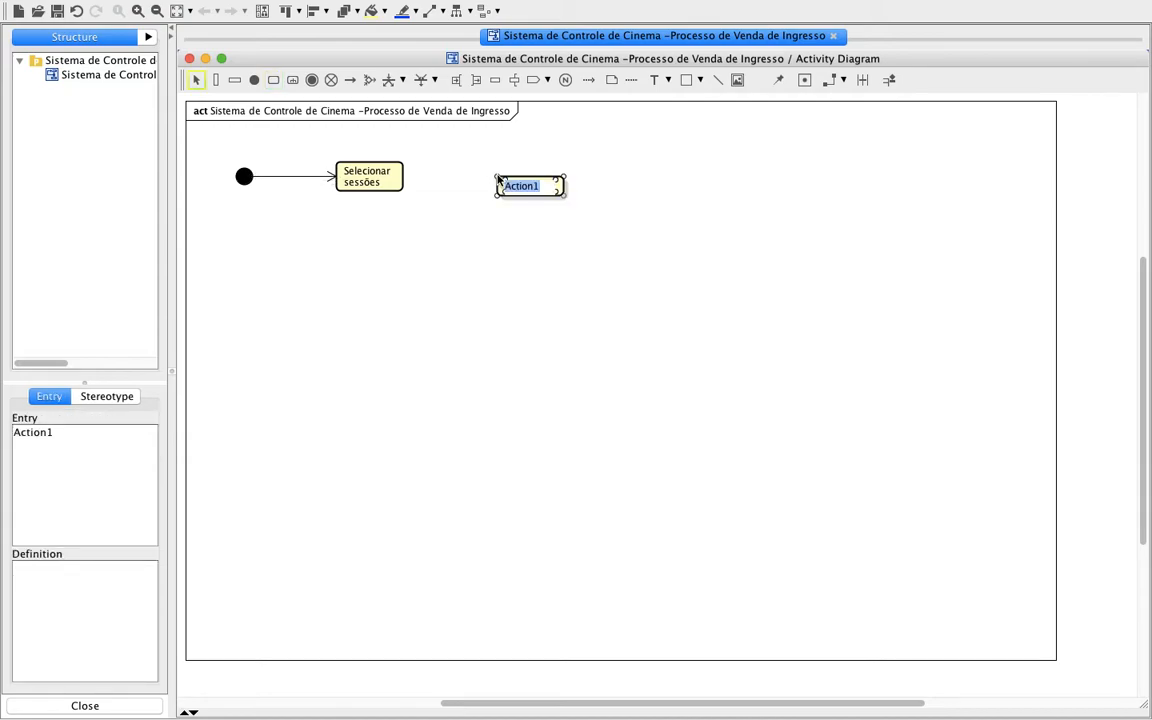
text(Posicionar 1a sessão)
key(Return)
click(665, 360)
drag(548, 190, 538, 170)
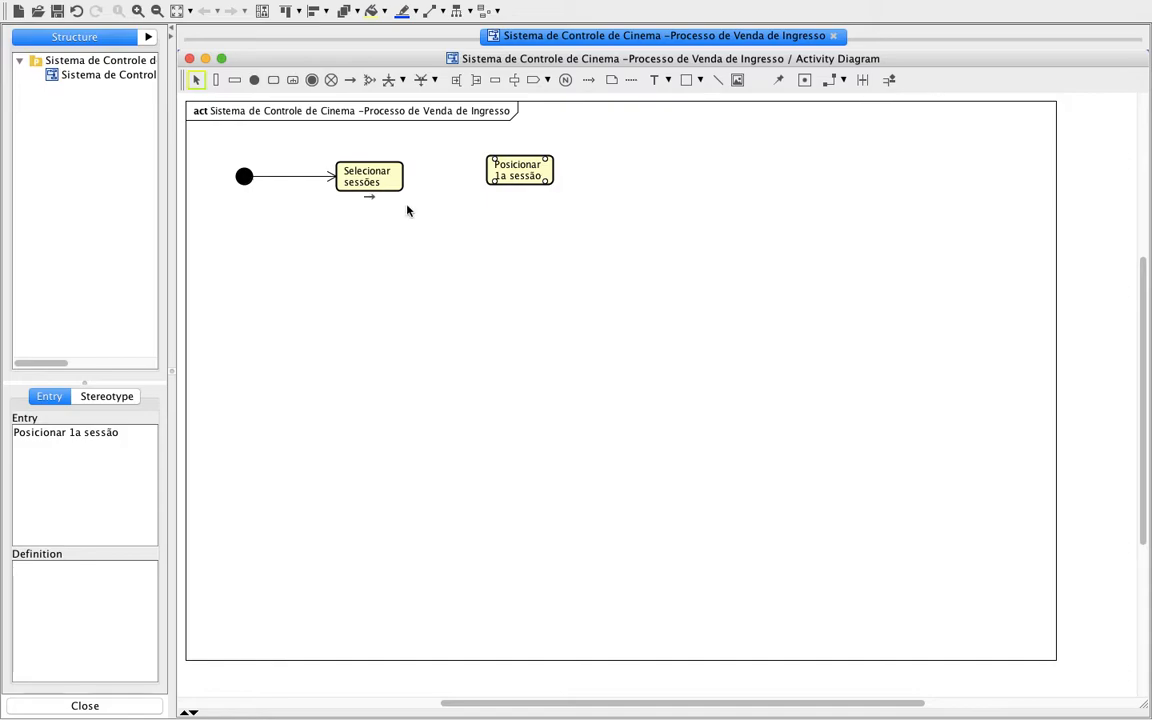
click(507, 170)
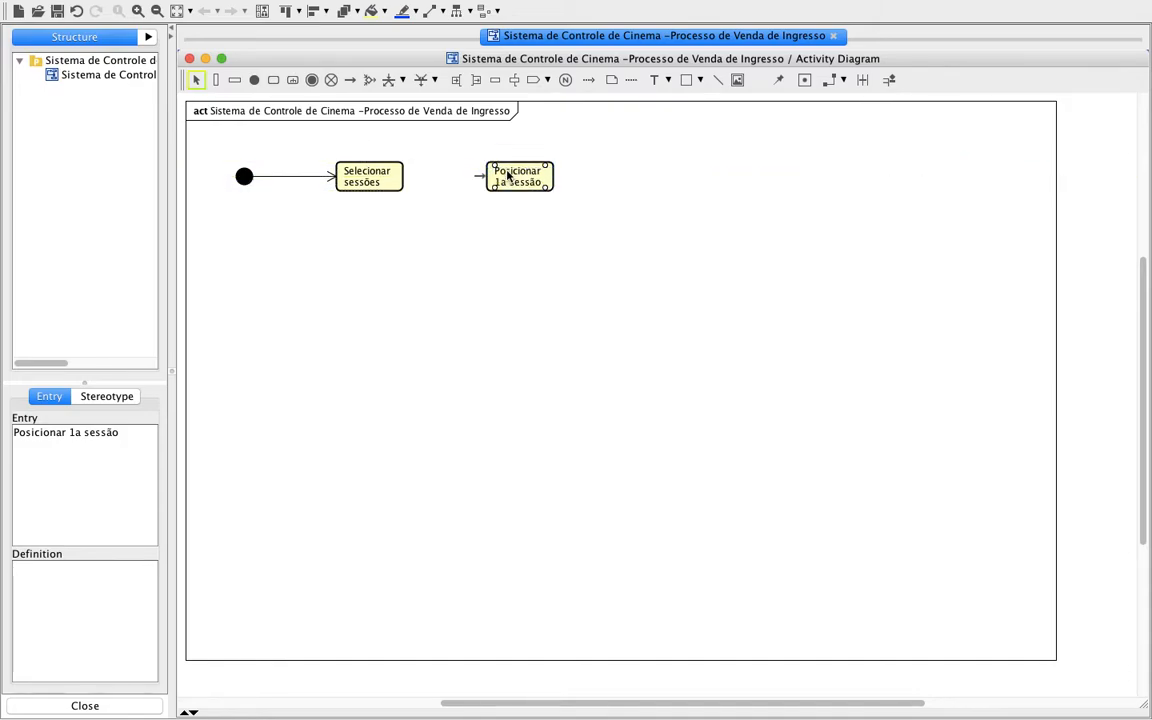
click(527, 290)
- Draw a control flow from "Selecionar sessões" to "Posicionar 1a sessão"
click(350, 80)
drag(393, 181, 521, 181)
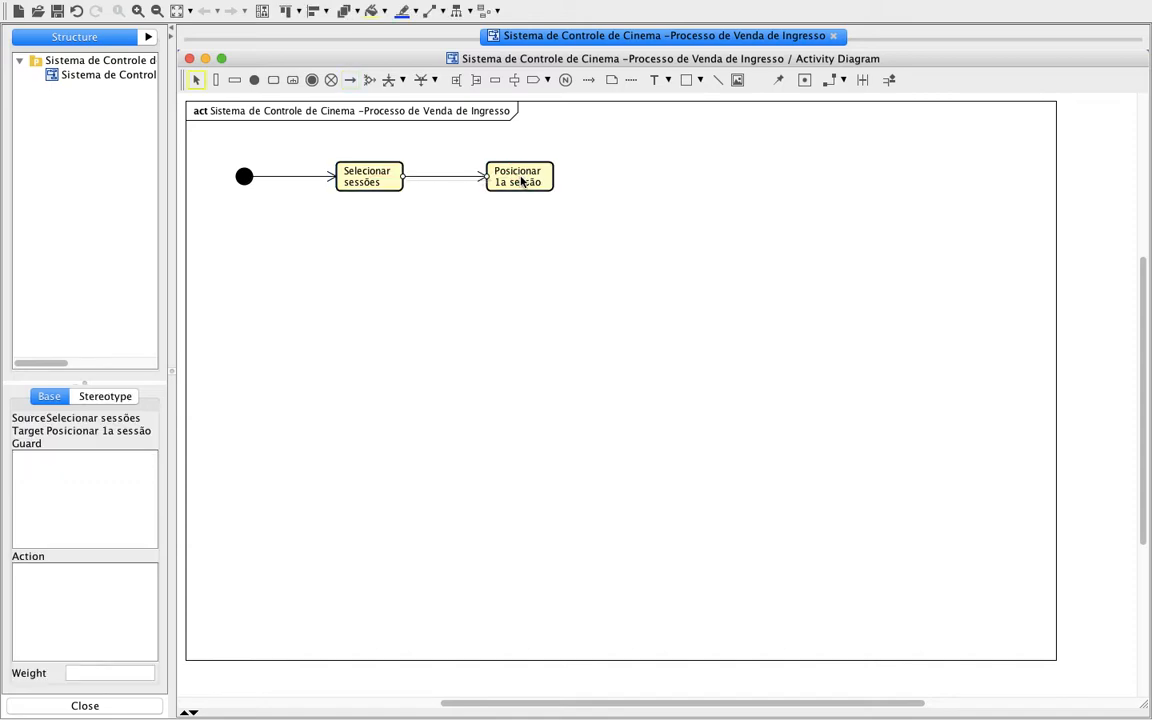
click(580, 297)
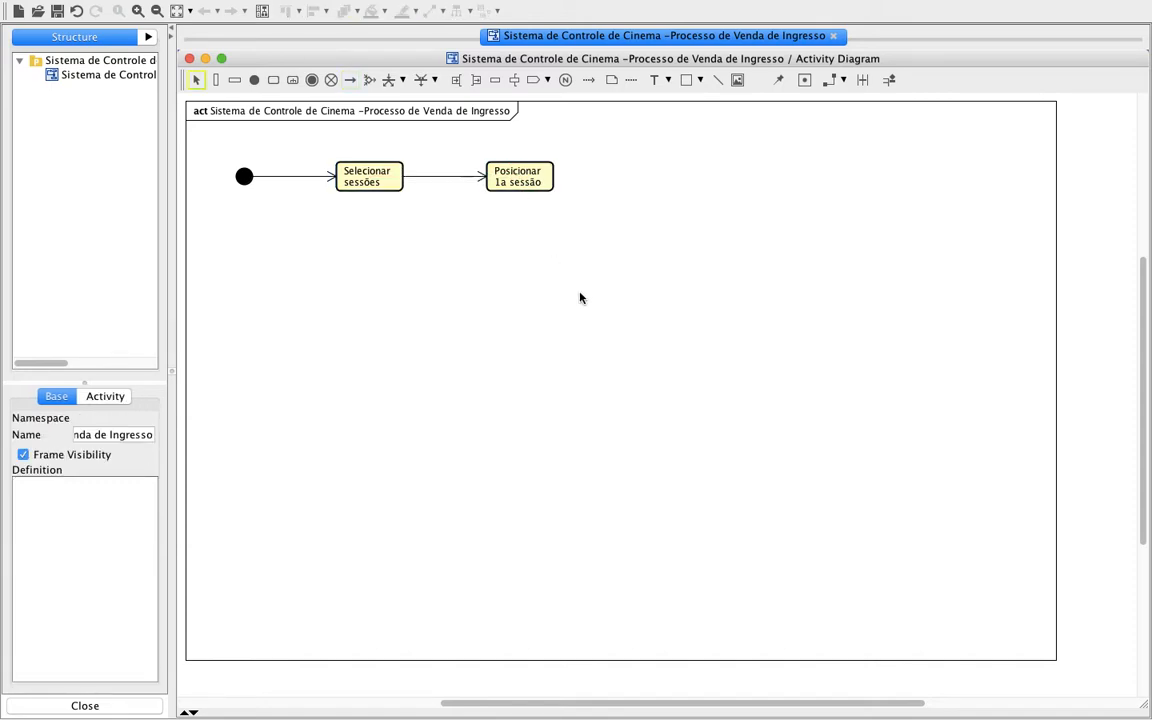
- Add an action named "Consultar sala" and align it directly below "Posicionar 1a sessão"
click(274, 81)
click(523, 257)
text(Consultar sala)
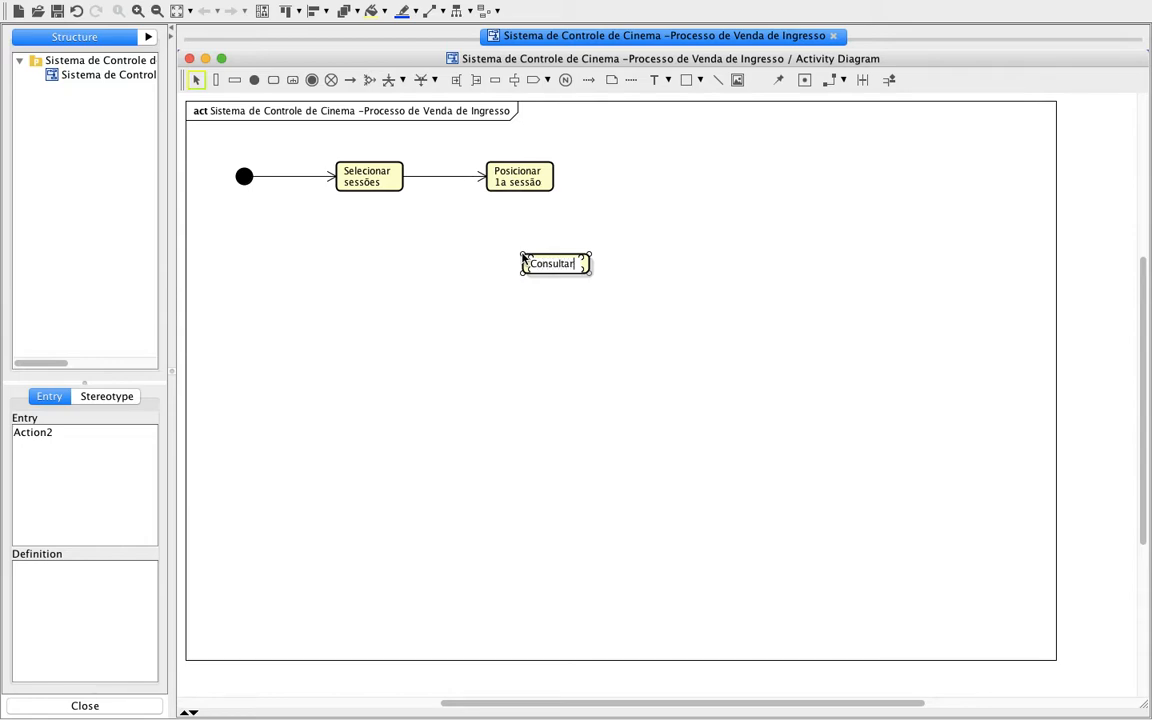
key(Return)
drag(540, 276, 504, 278)
click(651, 265)
- Draw a control flow from "Posicionar 1a sessão" down to "Consultar sala"
click(350, 80)
drag(511, 175, 527, 272)
click(646, 432)
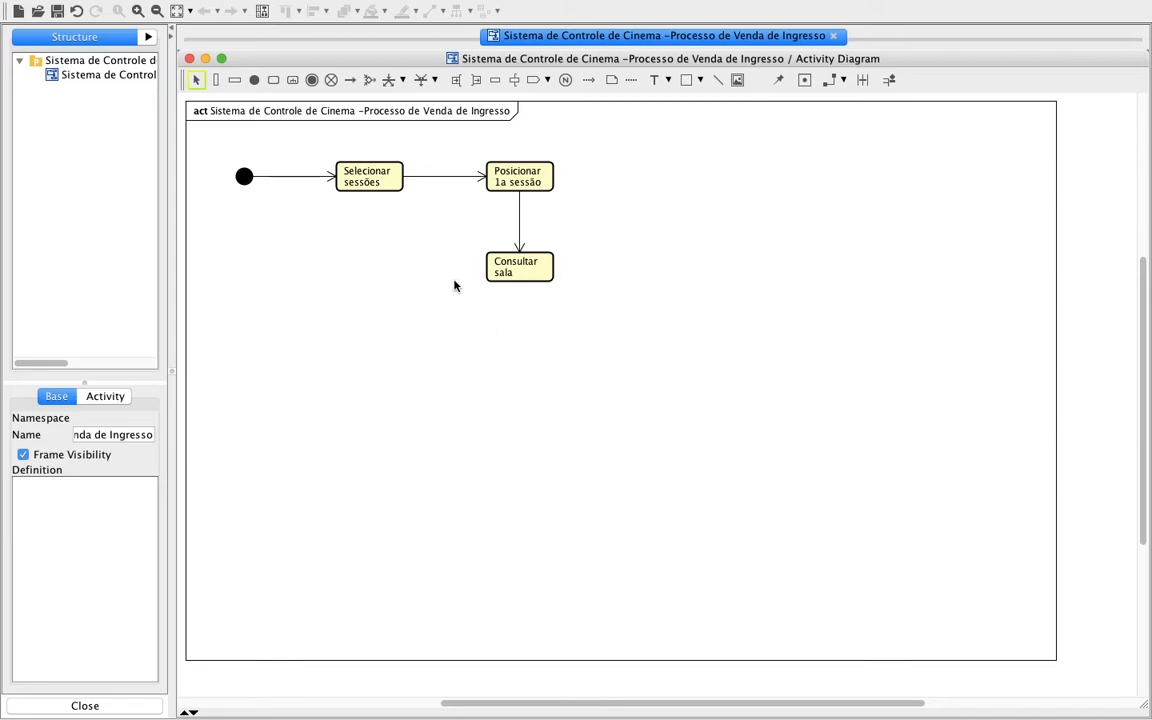
- Add an action named "Consultar filme" and align it directly below "Consultar sala"
click(276, 88)
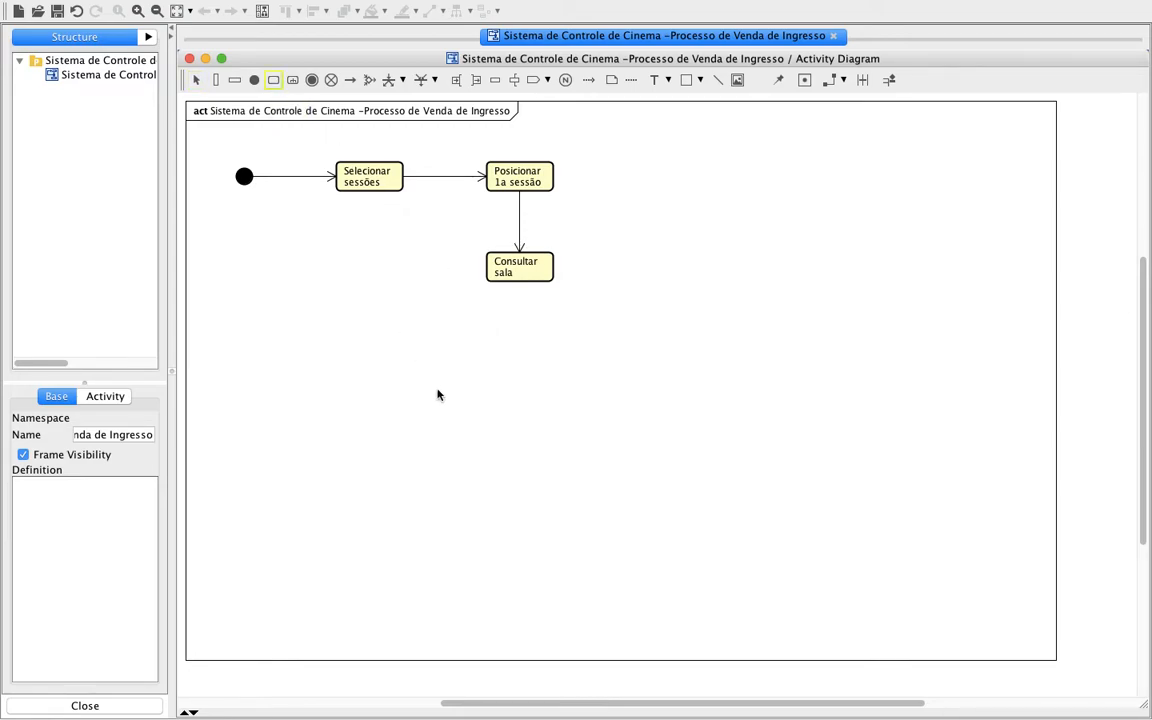
click(515, 326)
text(Consultar filme)
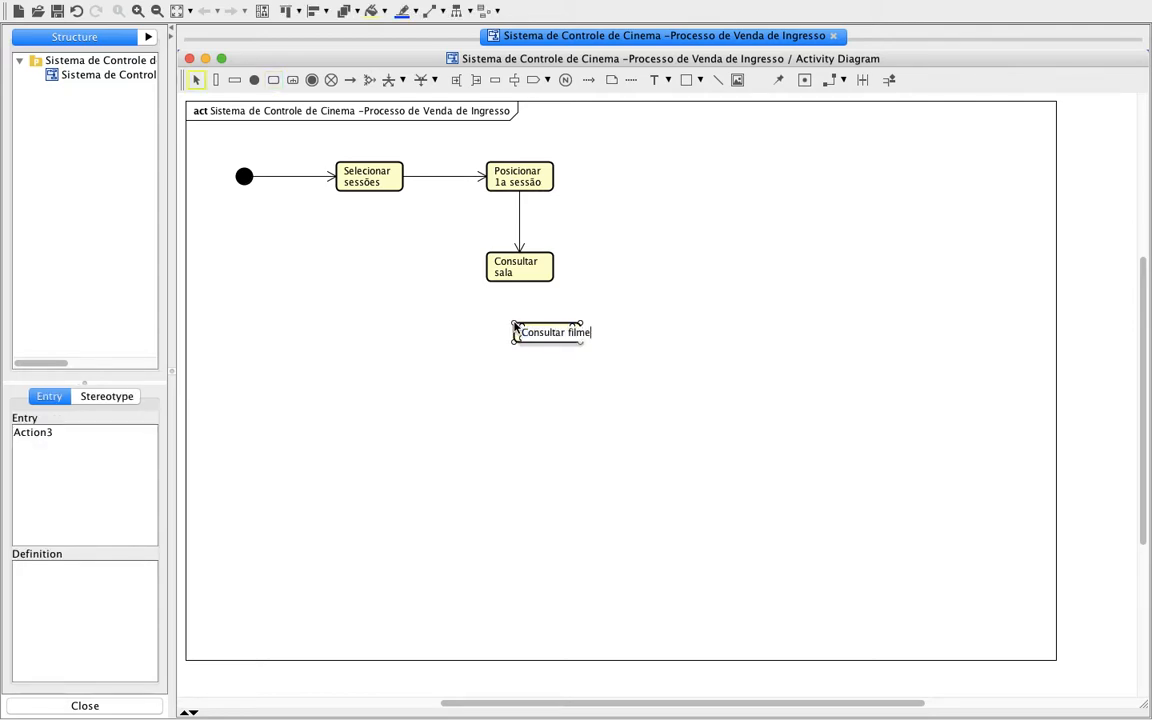
key(Return)
click(638, 393)
drag(530, 322, 521, 353)
click(643, 387)
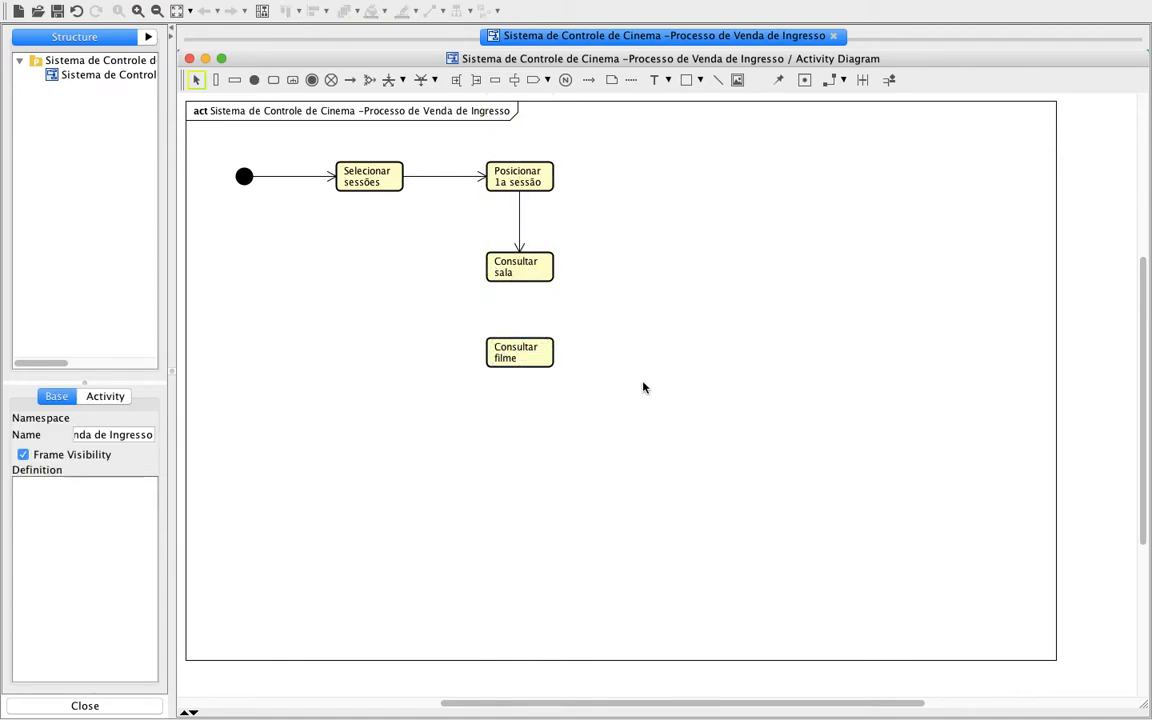
- Add an action named "Apresentar sessão" and align it directly below "Consultar filme"
click(273, 80)
click(506, 418)
text(Apr)
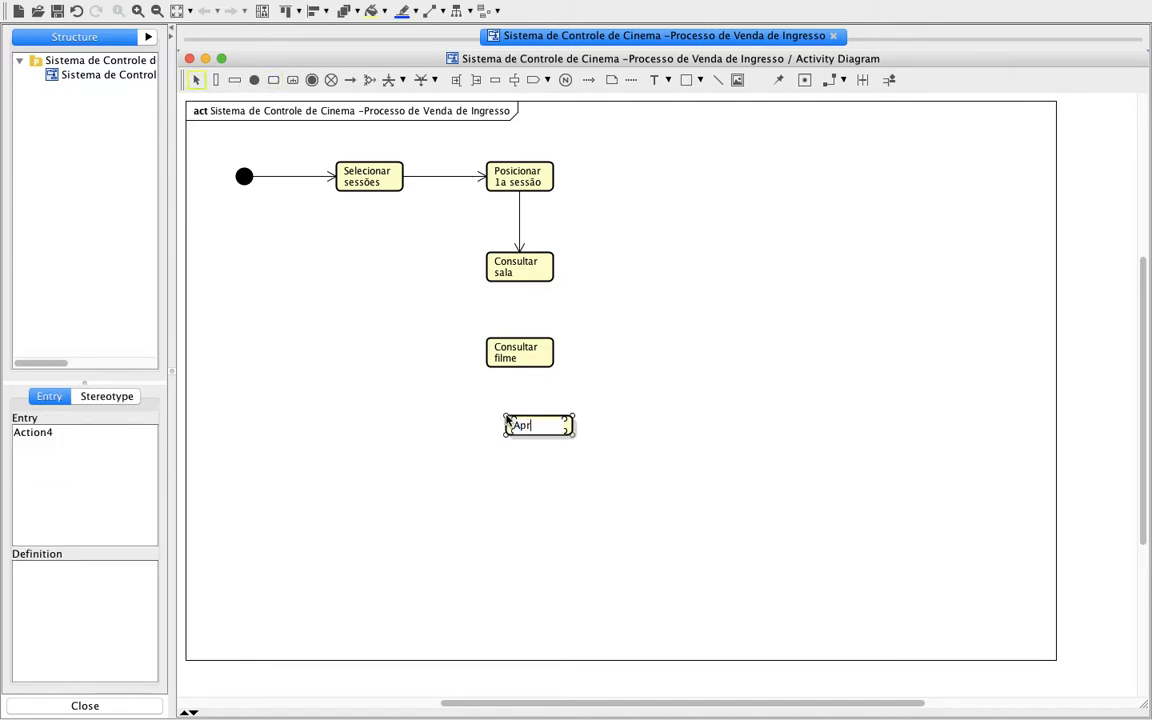
text(esentar sessão)
key(Return)
drag(517, 428, 499, 428)
click(738, 425)
- Draw control flows from "Consultar sala" to "Consultar filme" and from "Consultar filme" to "Apresentar sessão"
click(350, 80)
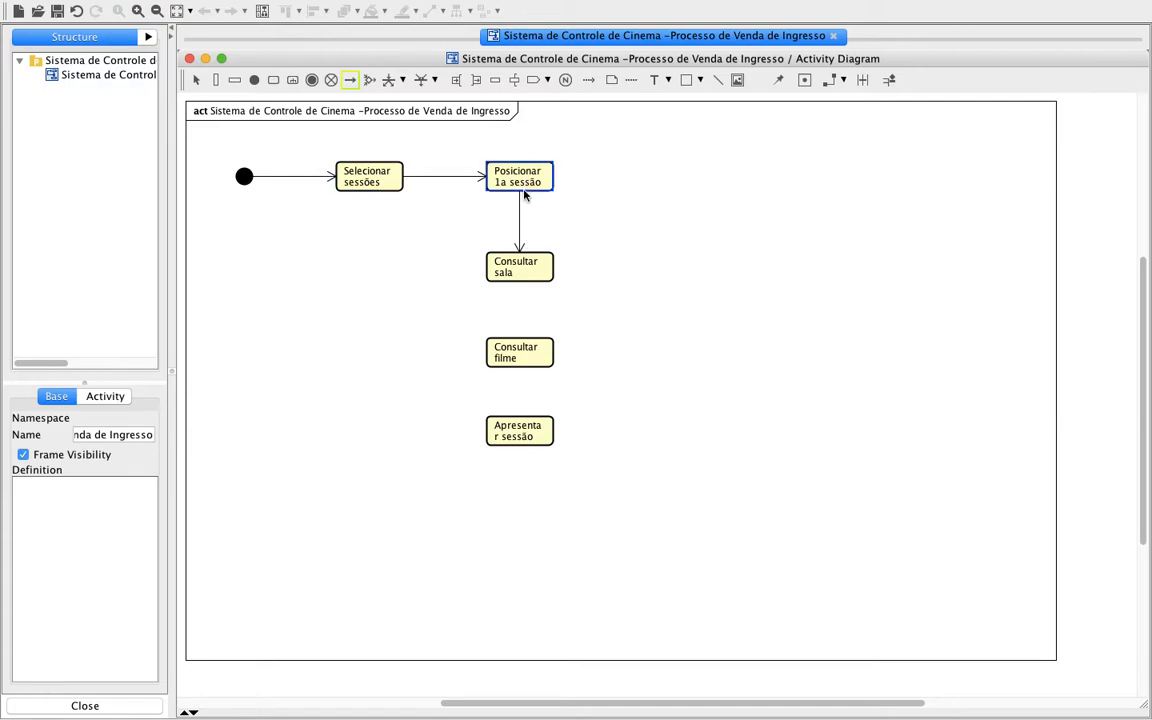
drag(528, 311, 530, 435)
click(350, 80)
click(597, 468)
- Try to correct the word break in the label of the "Apresentar sessão" action
double_click(535, 436)
click(532, 427)
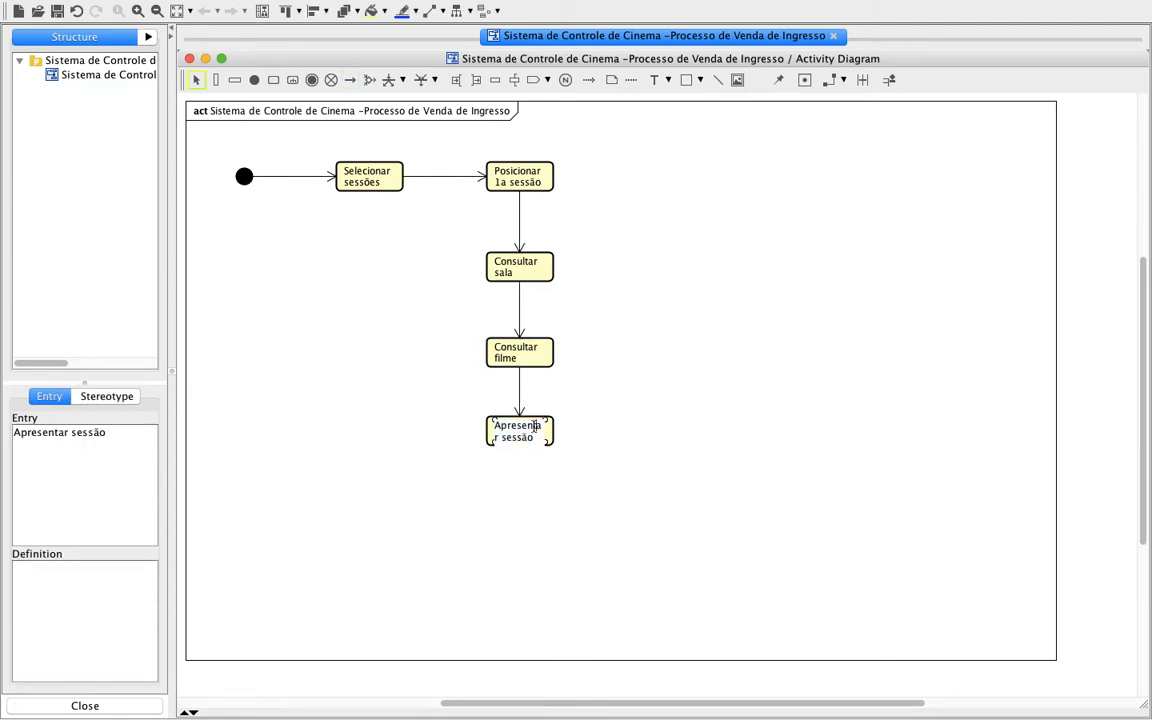
key(BackSpace)
text(a)
click(666, 419)
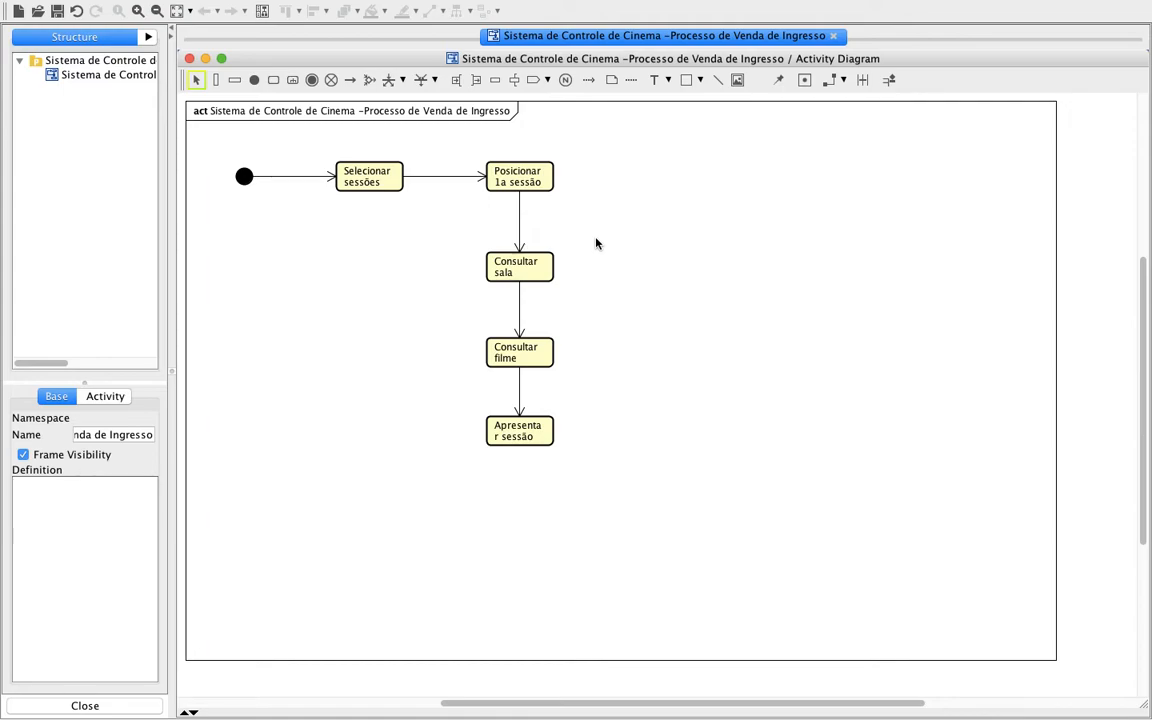
- Place a decision node to the right of "Apresentar sessão", level with that action
click(370, 82)
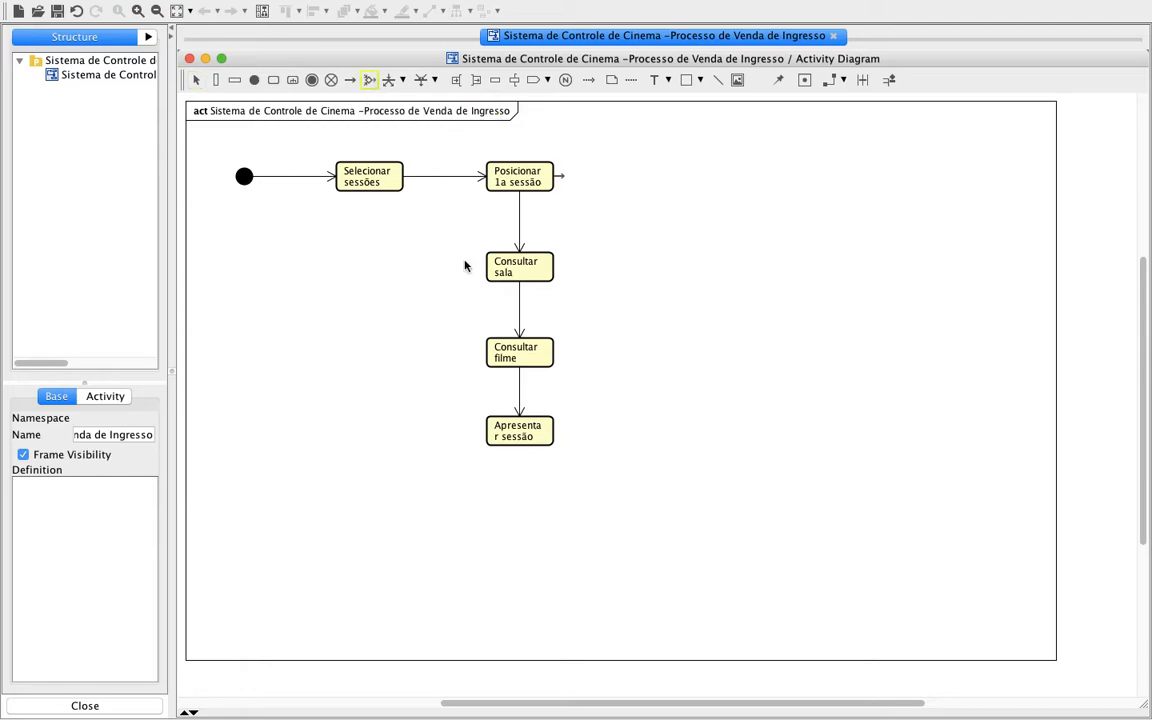
click(658, 431)
click(795, 411)
click(665, 433)
click(761, 447)
- Add an action named "Posicionar próxima sessão" above the decision node, level with "Consultar sala"
click(275, 84)
click(658, 266)
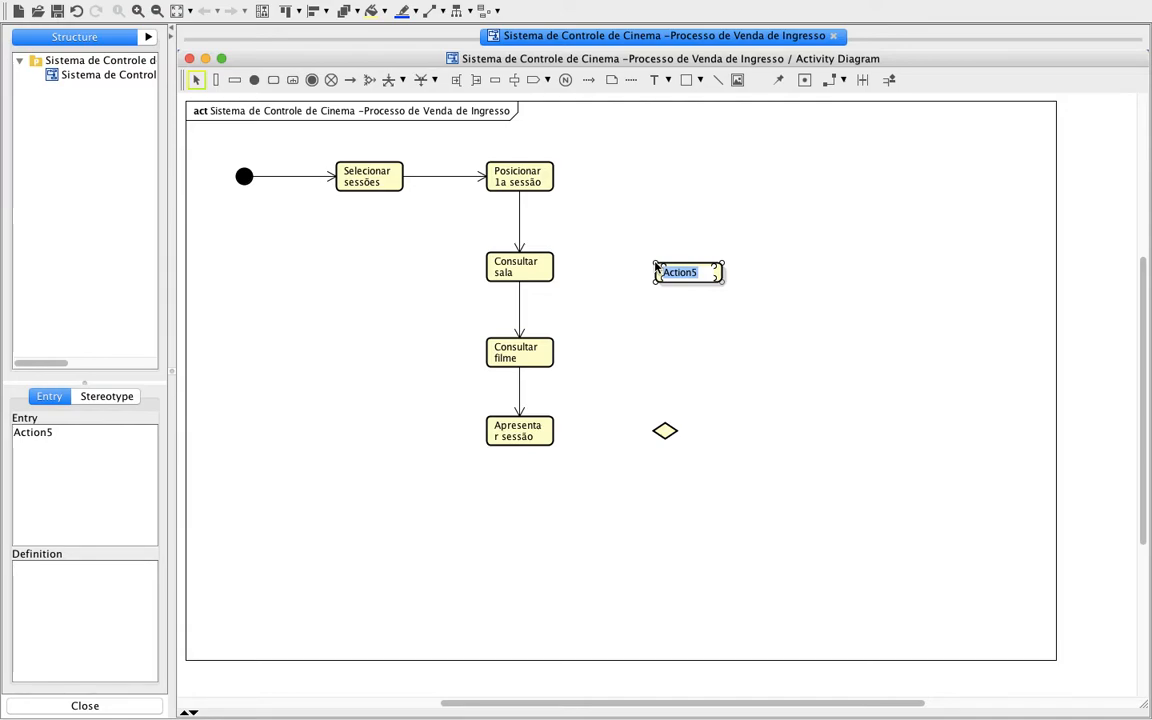
text(PO)
key(BackSpace)
key(BackSpace)
key(BackSpace)
text(osicionar próxima sessão)
key(Return)
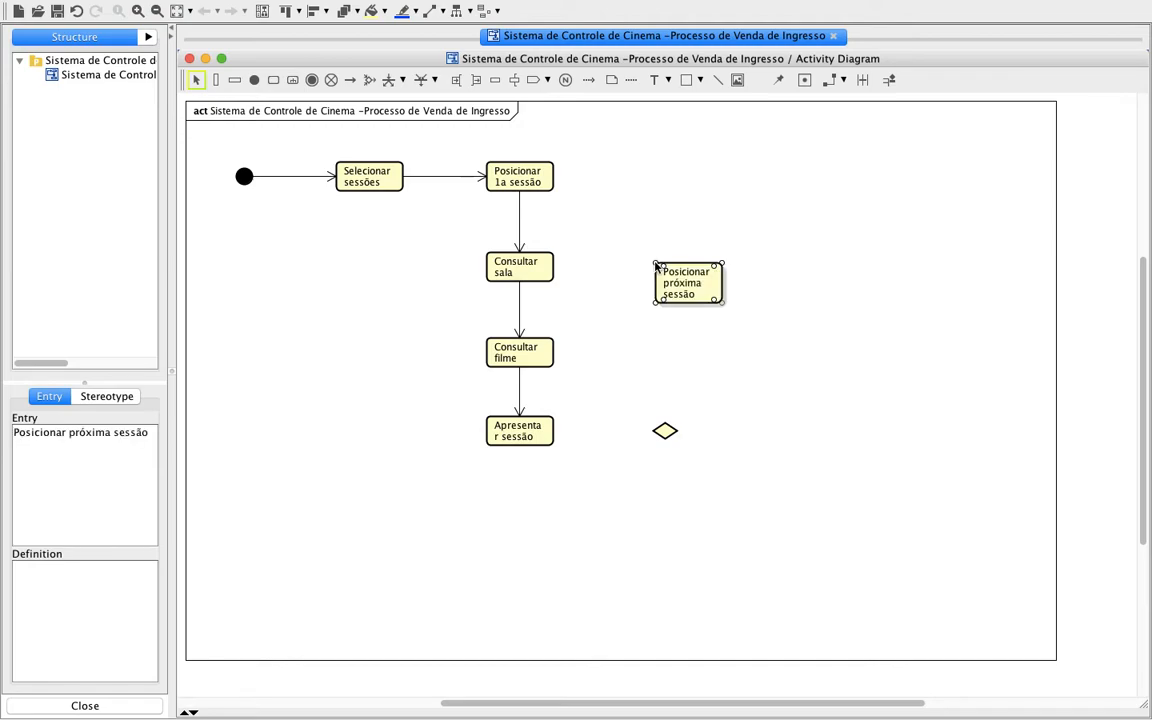
click(801, 380)
drag(683, 279, 653, 263)
click(710, 326)
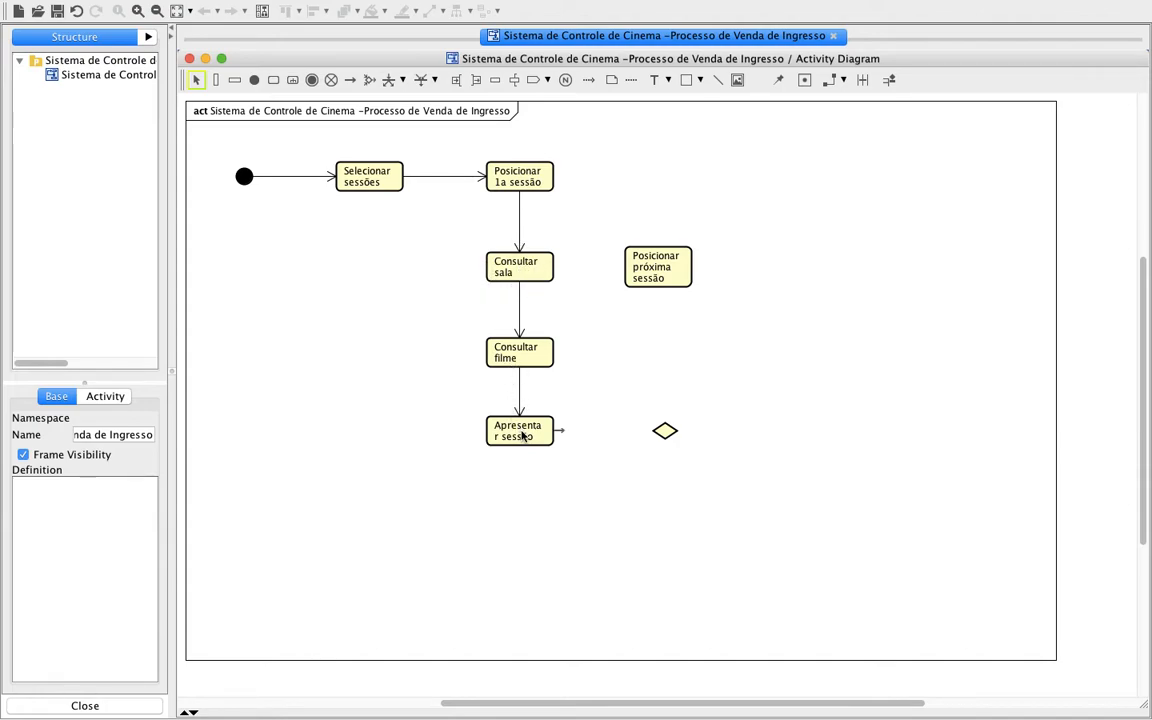
- Draw control flows from "Apresentar sessão" to the decision node and from the decision node up to "Posicionar próxima sessão"
click(350, 80)
drag(532, 440, 666, 431)
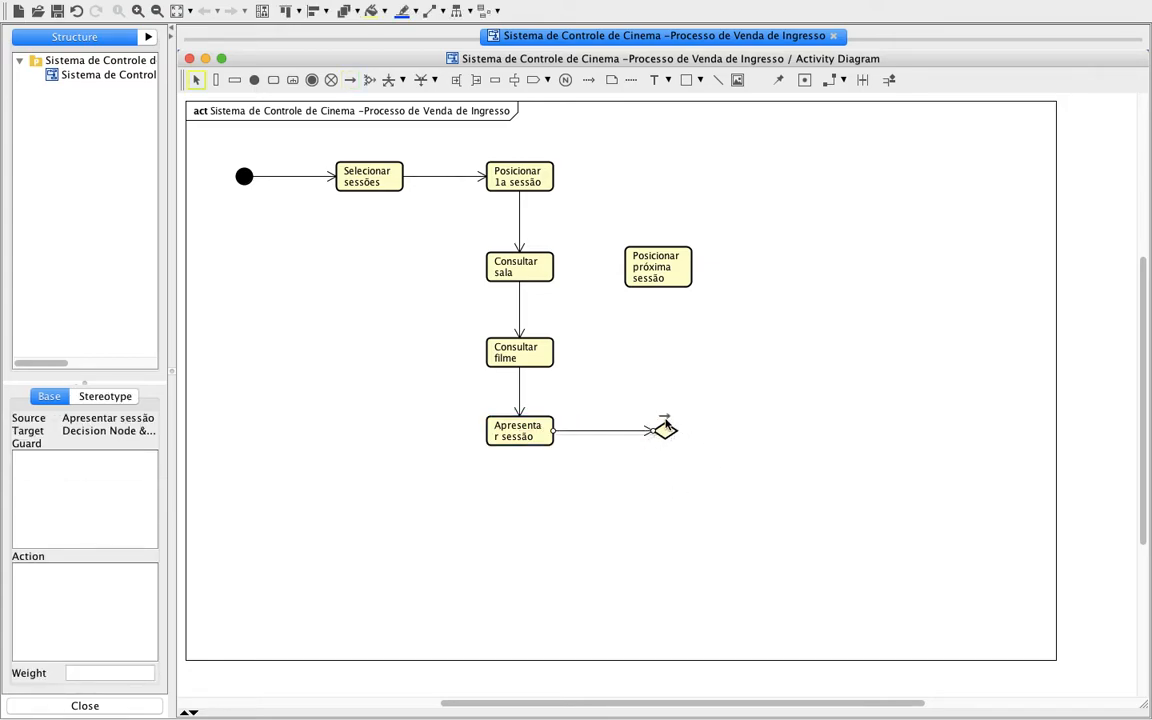
click(350, 80)
drag(665, 430, 676, 266)
click(770, 398)
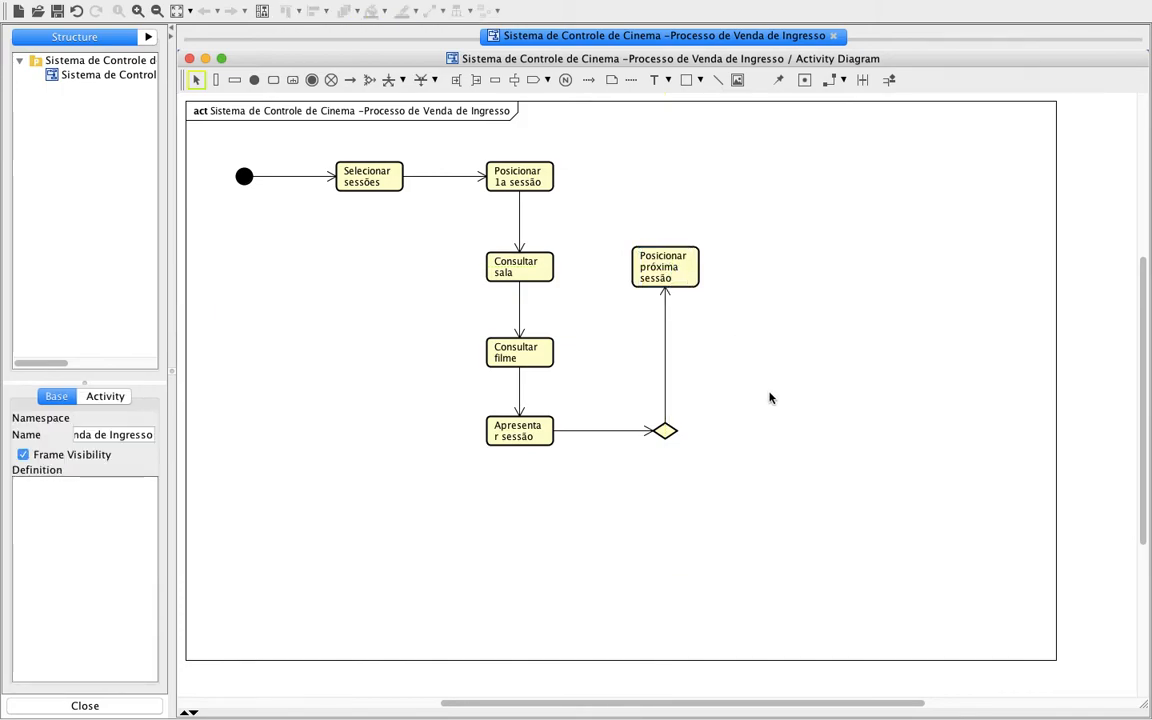
- Set the guard "ainda há sessões" on the decision node's upward flow and draw a control flow from "Posicionar próxima sessão" to "Consultar sala"
click(665, 352)
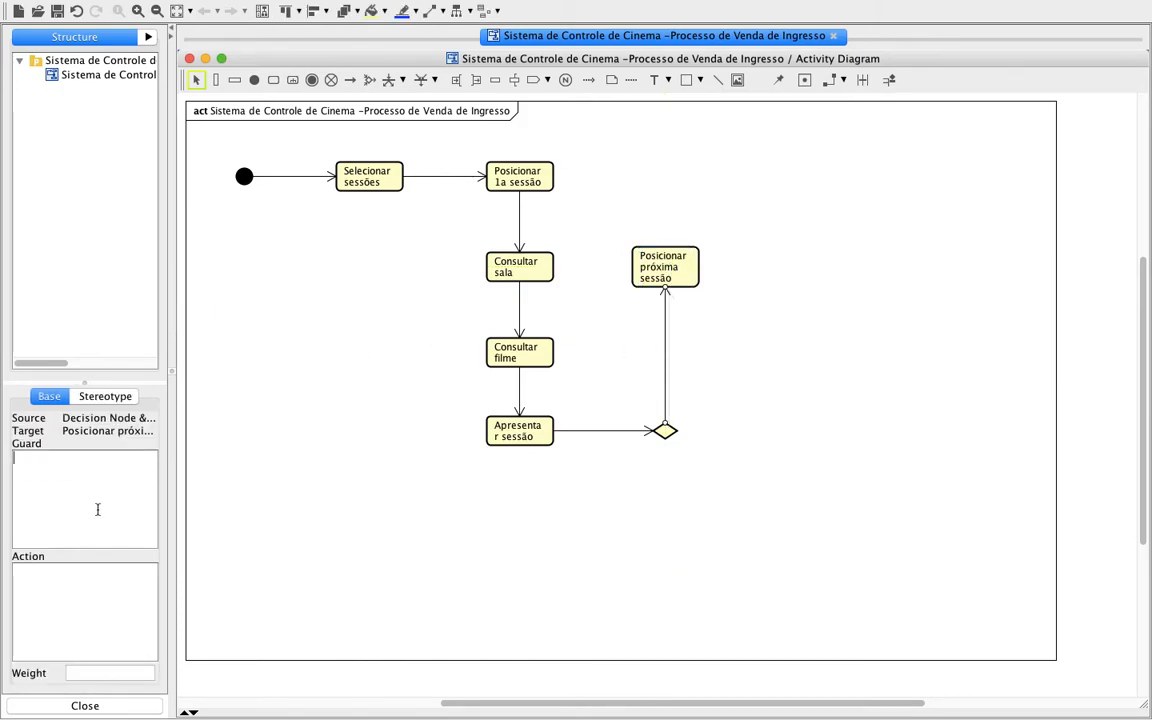
text(ainda)
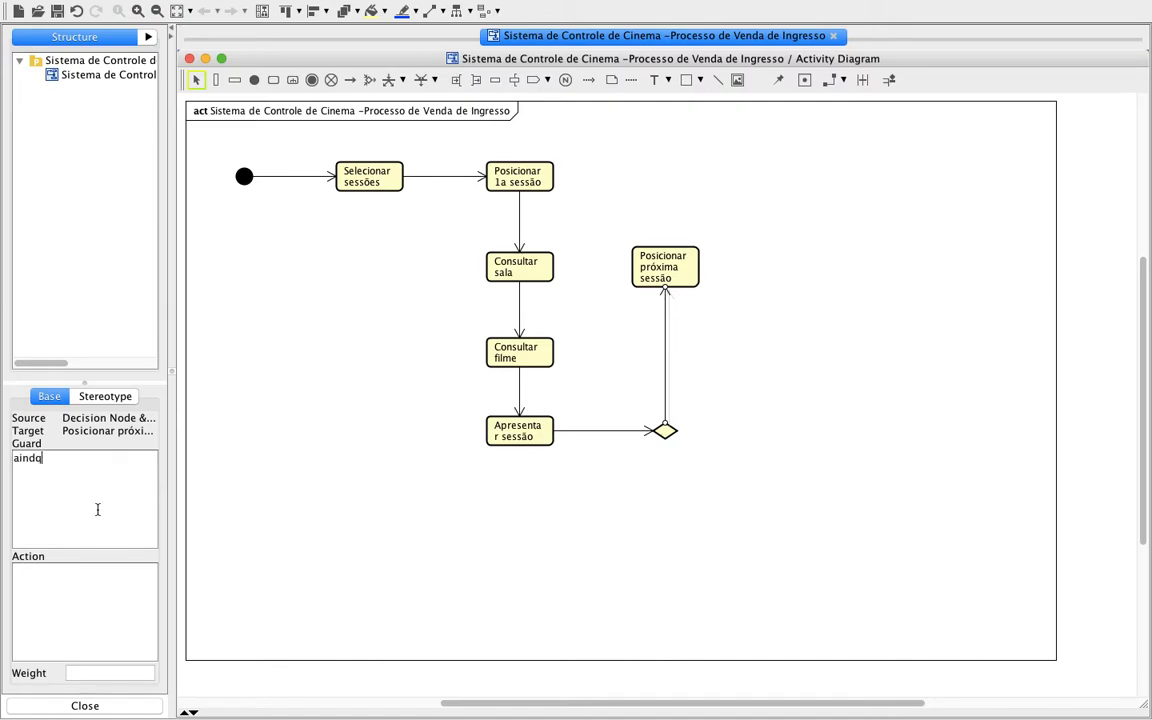
text( há sessões)
click(326, 578)
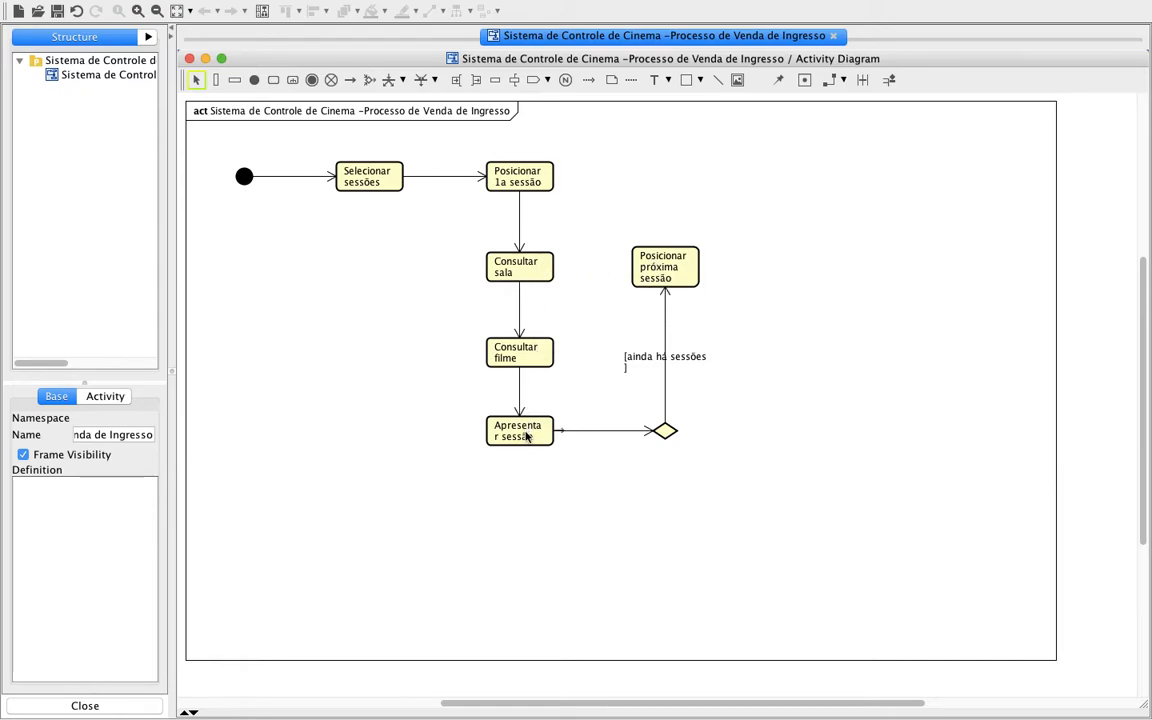
click(350, 79)
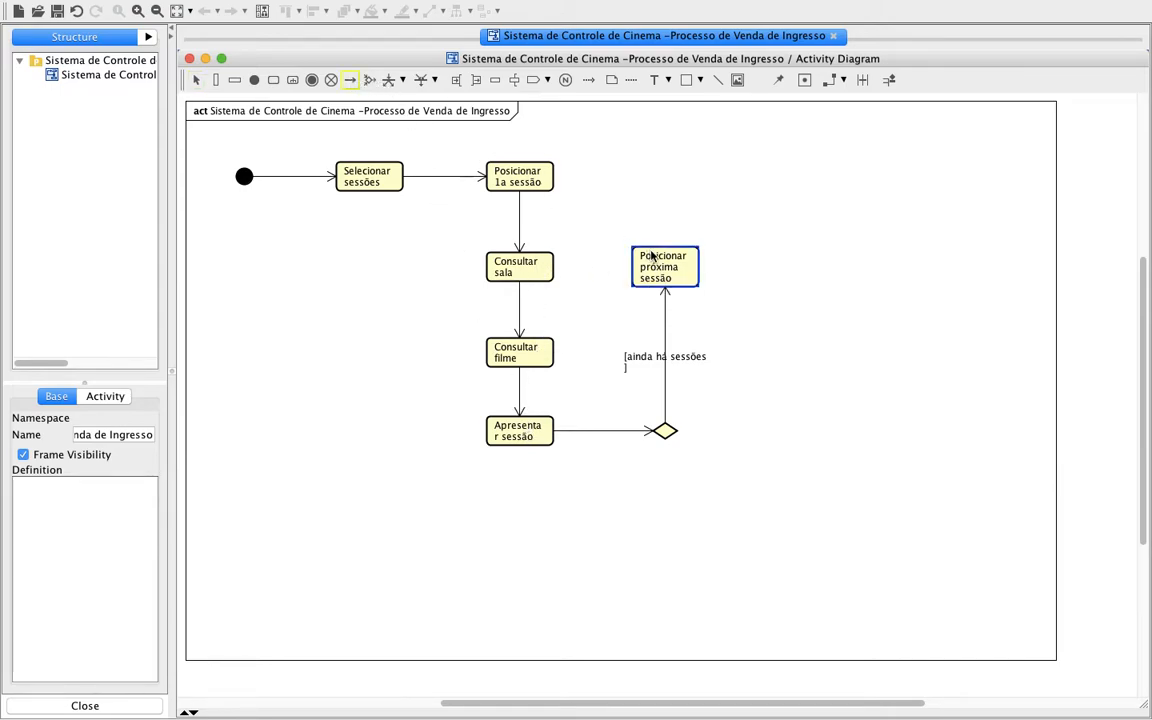
drag(628, 276, 535, 267)
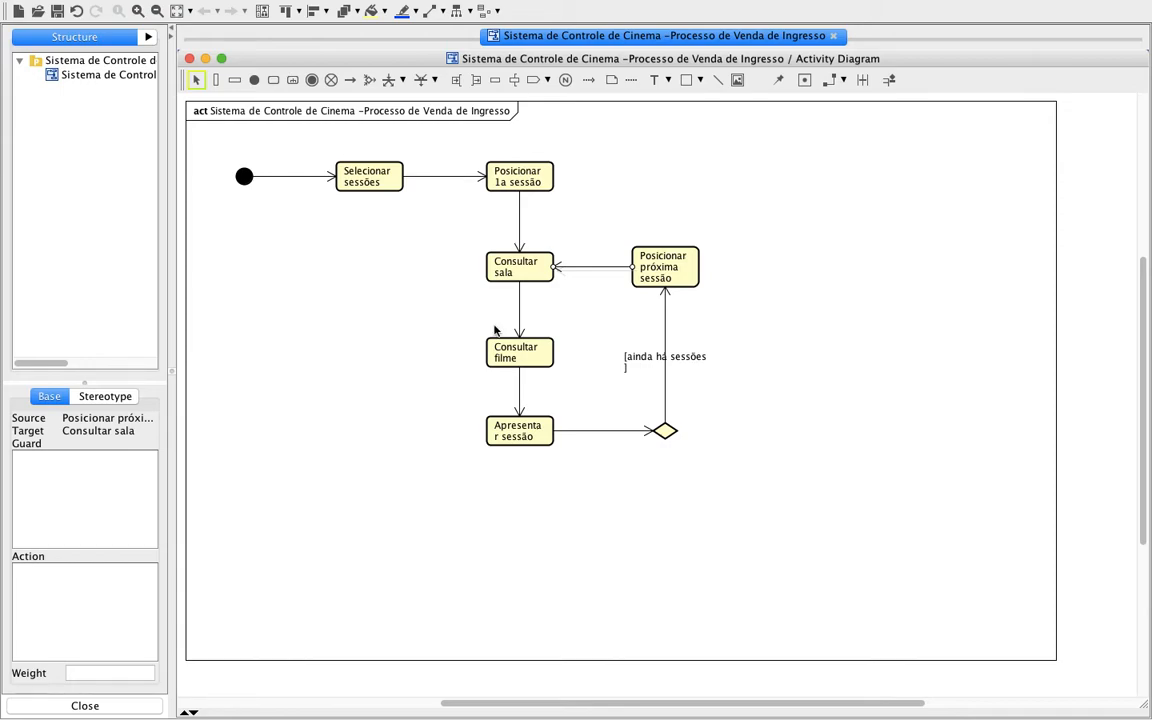
- Add an action named "Receber informações sessão" and align it directly below the decision node
click(275, 82)
click(665, 502)
text(Receber informações)
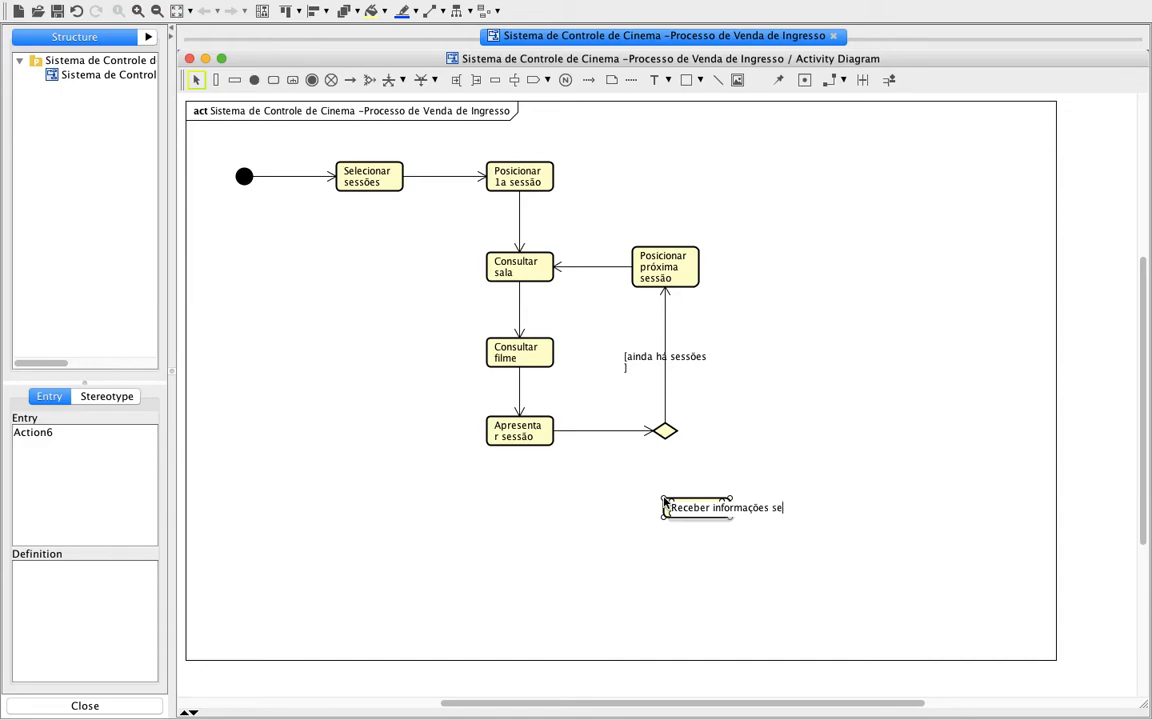
text( sessão)
key(Return)
drag(707, 540, 677, 549)
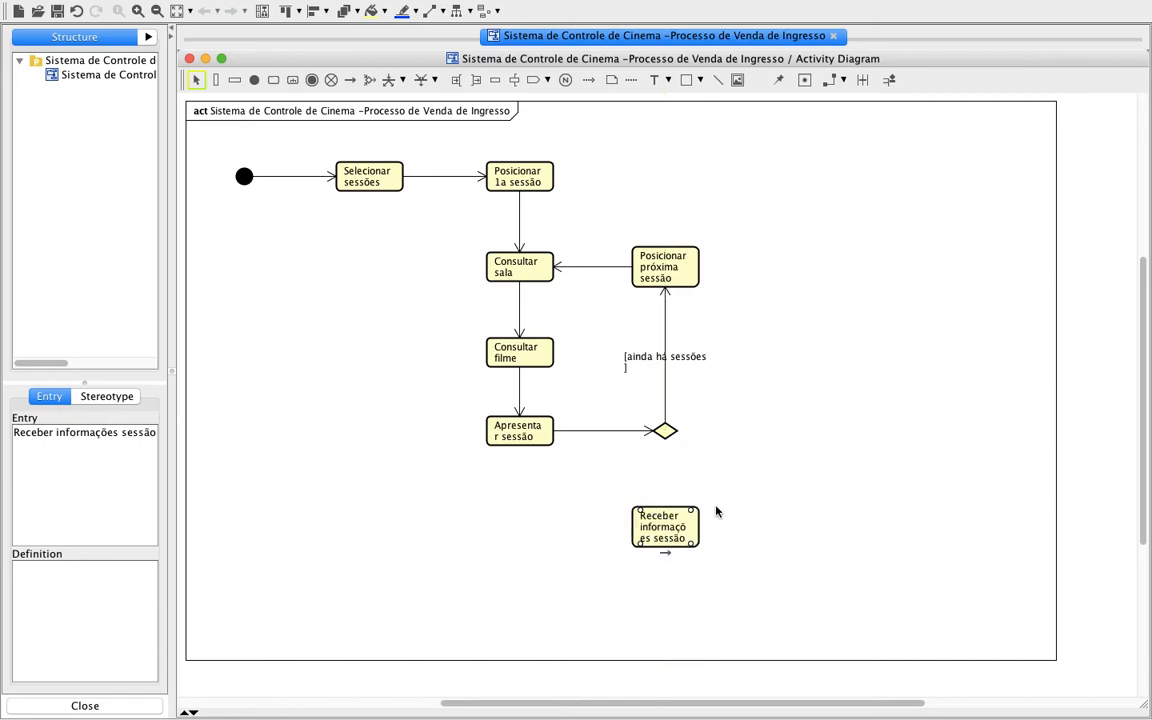
- Draw a control flow from the decision node down to "Receber informações sessão" and set its guard to "não há mais sessões"
click(380, 154)
click(350, 79)
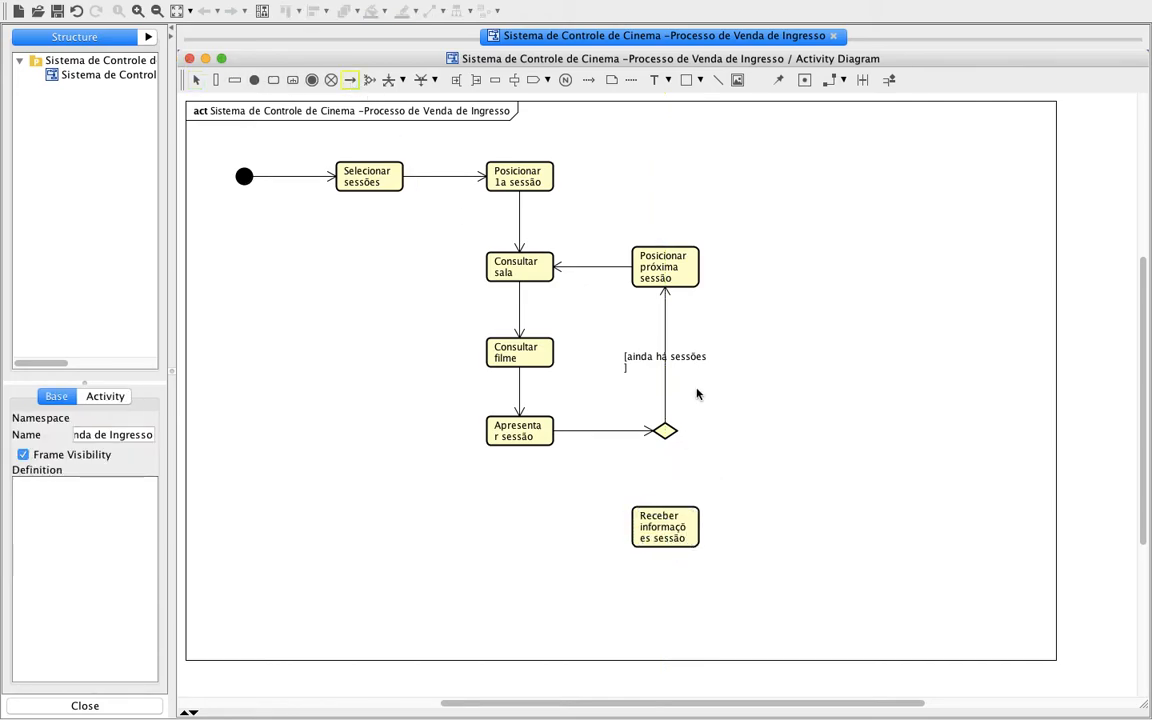
click(676, 533)
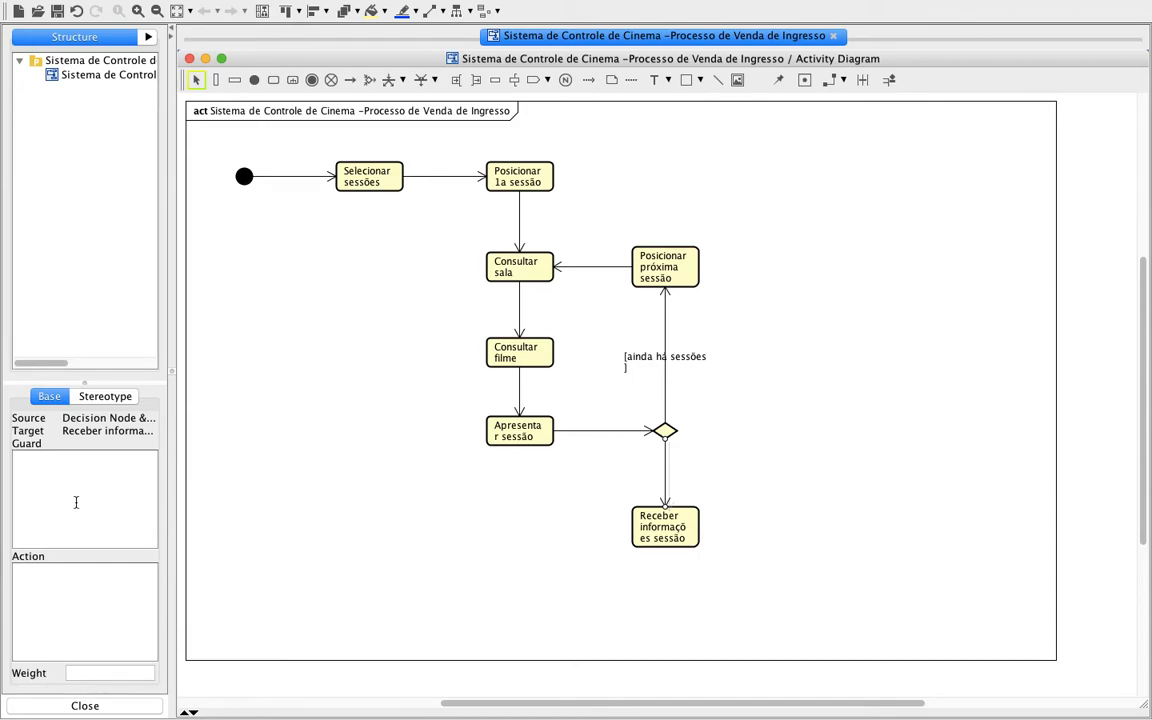
text(ão)
key(BackSpace)
text(mais sessões)
click(334, 537)
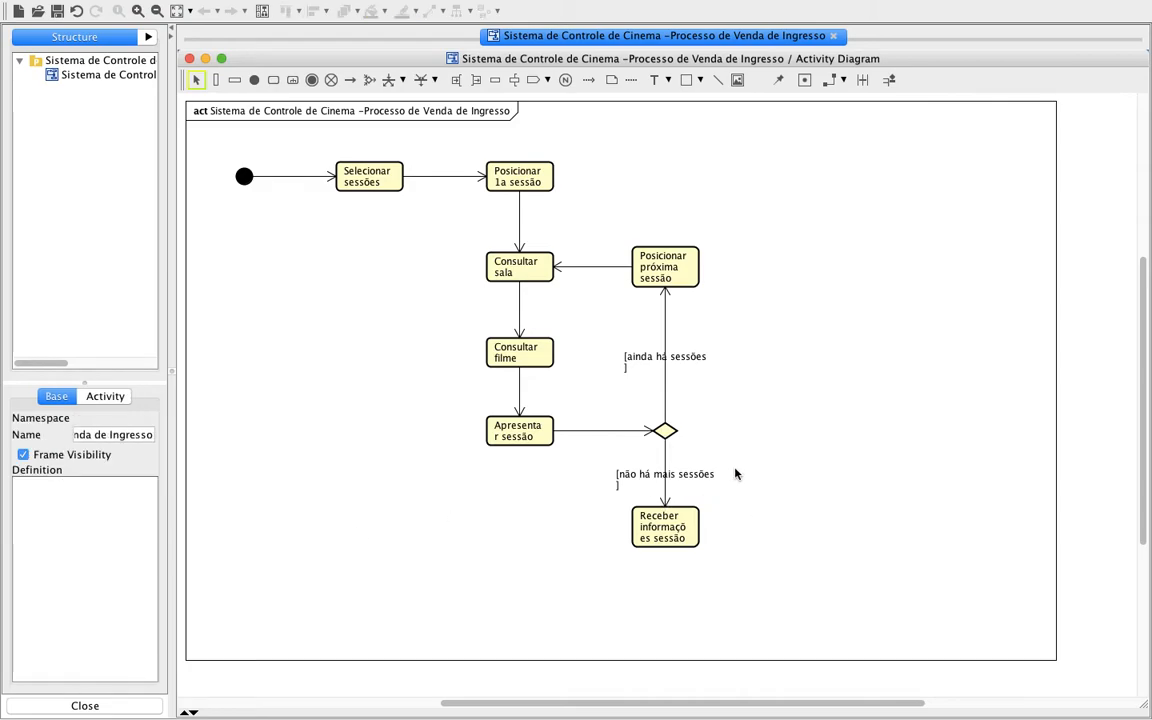
- Fit the guard labels "não há mais sessões" and "ainda há sessões" each onto a single line
click(655, 485)
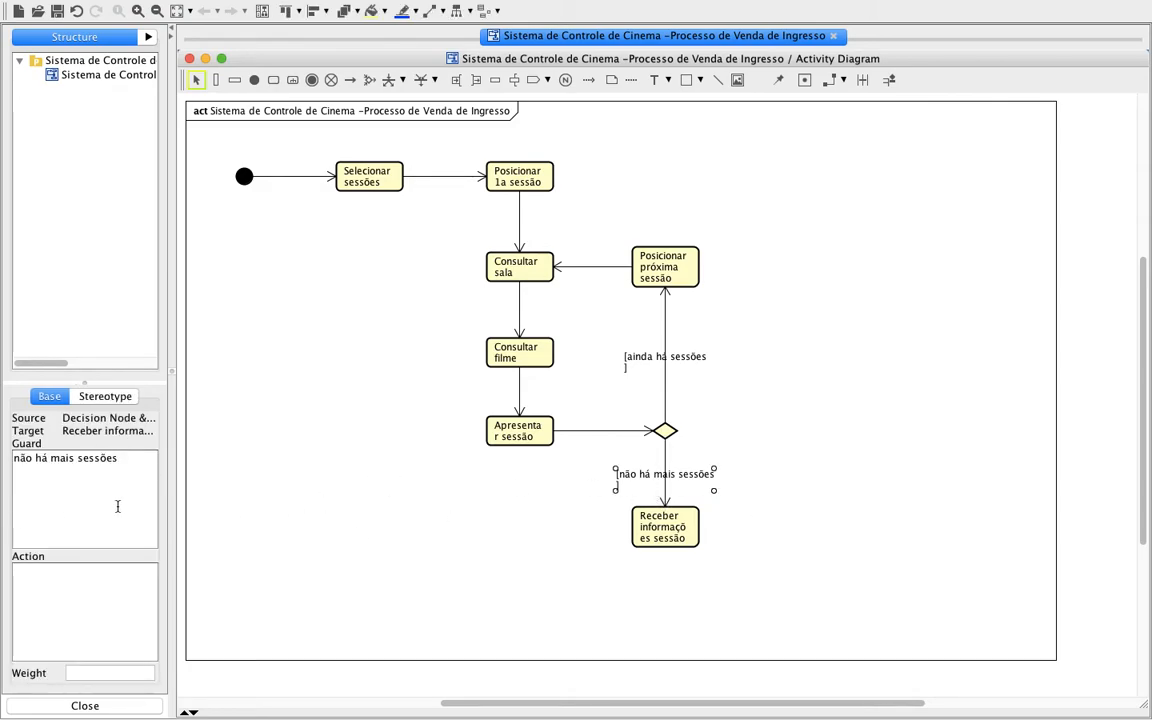
click(263, 472)
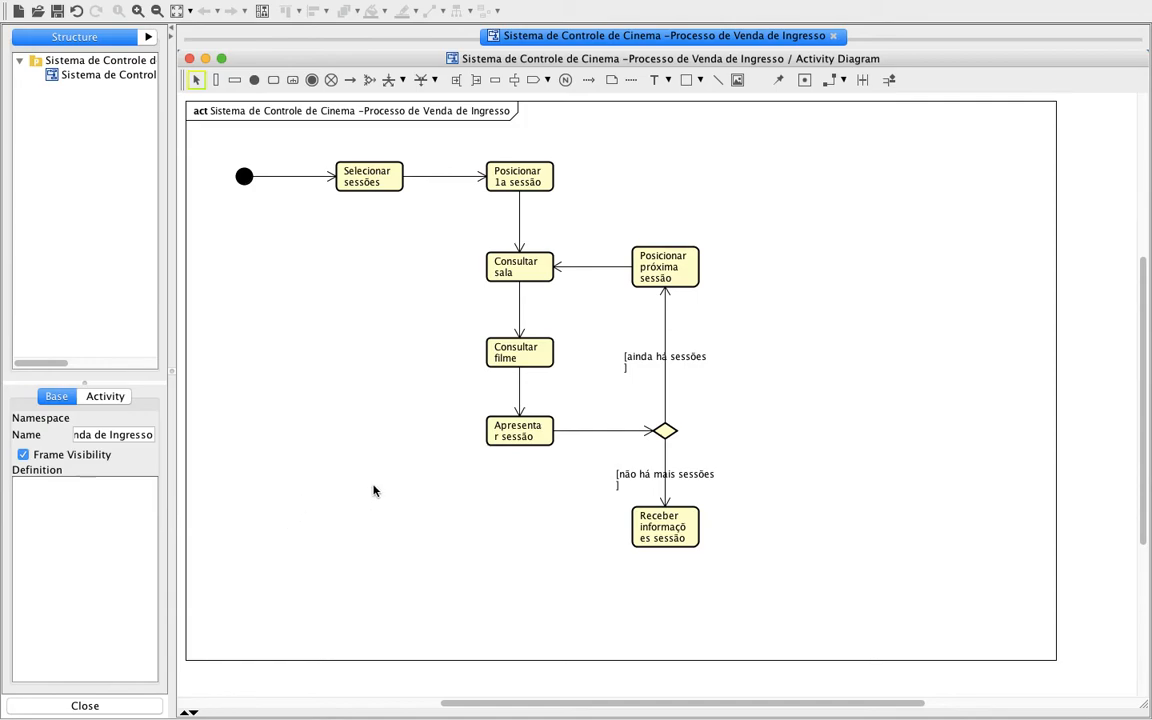
click(622, 476)
click(257, 473)
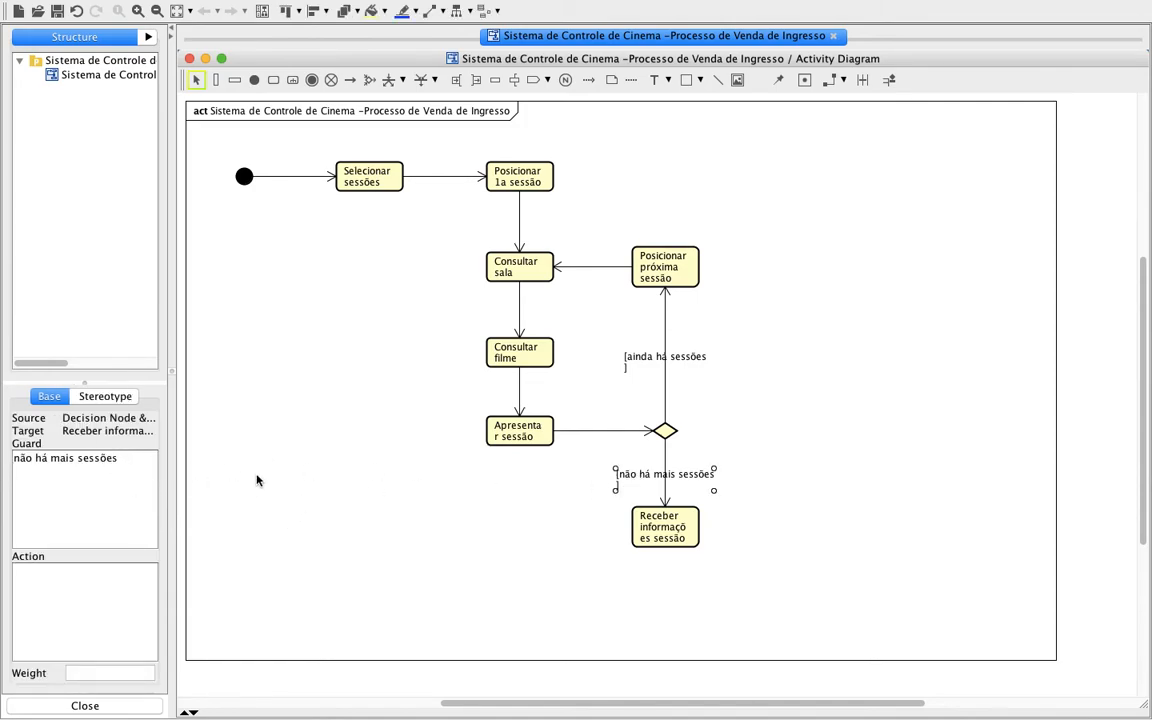
click(664, 357)
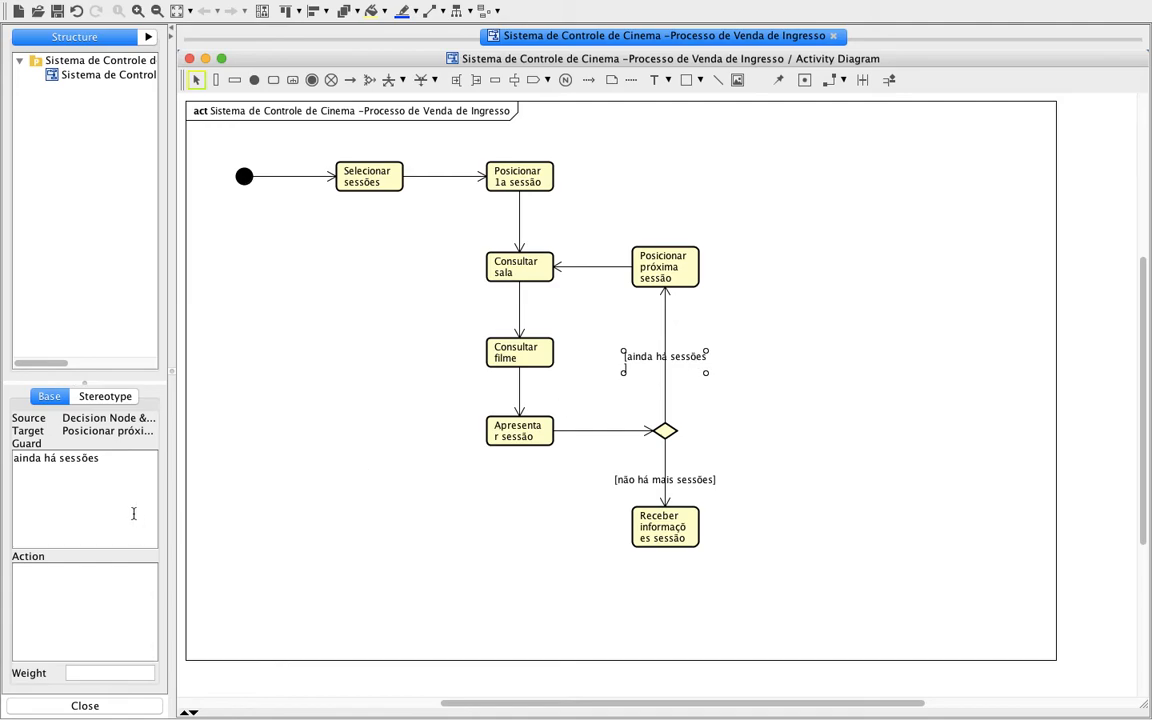
click(385, 427)
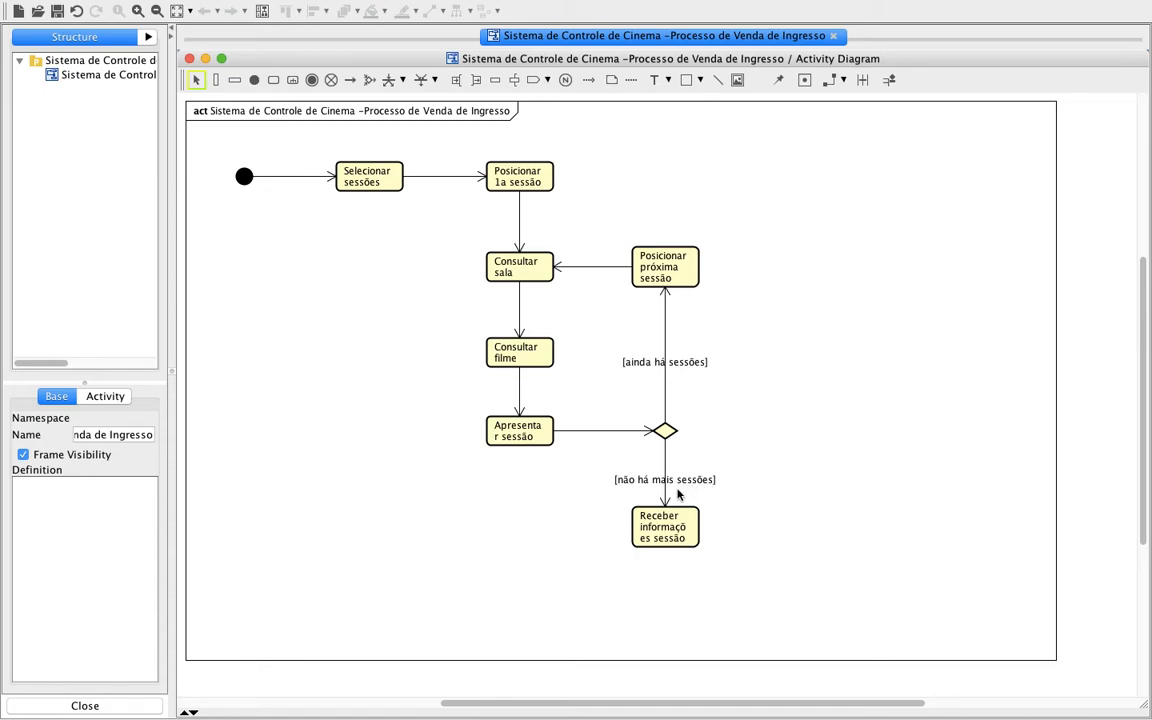
click(687, 540)
click(689, 528)
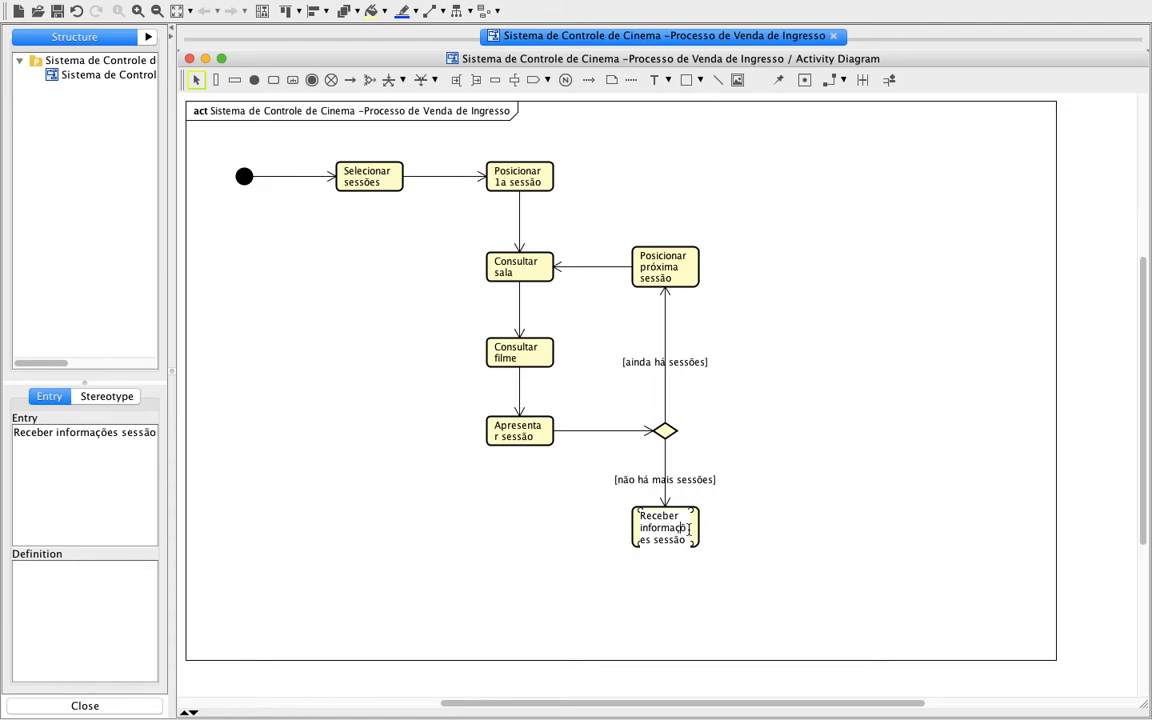
click(842, 541)
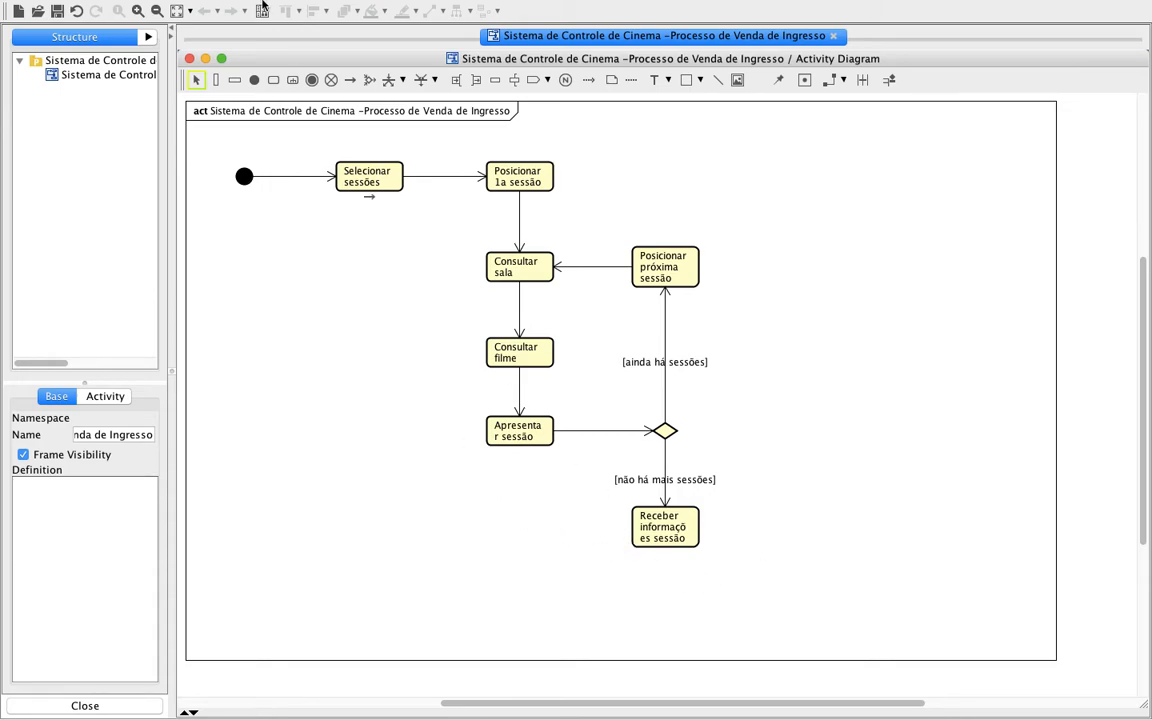
- Add an action named "Gerar Ingresso" beside "Receber informações sessão" and align it below "Apresentar sessão"
click(274, 81)
click(512, 533)
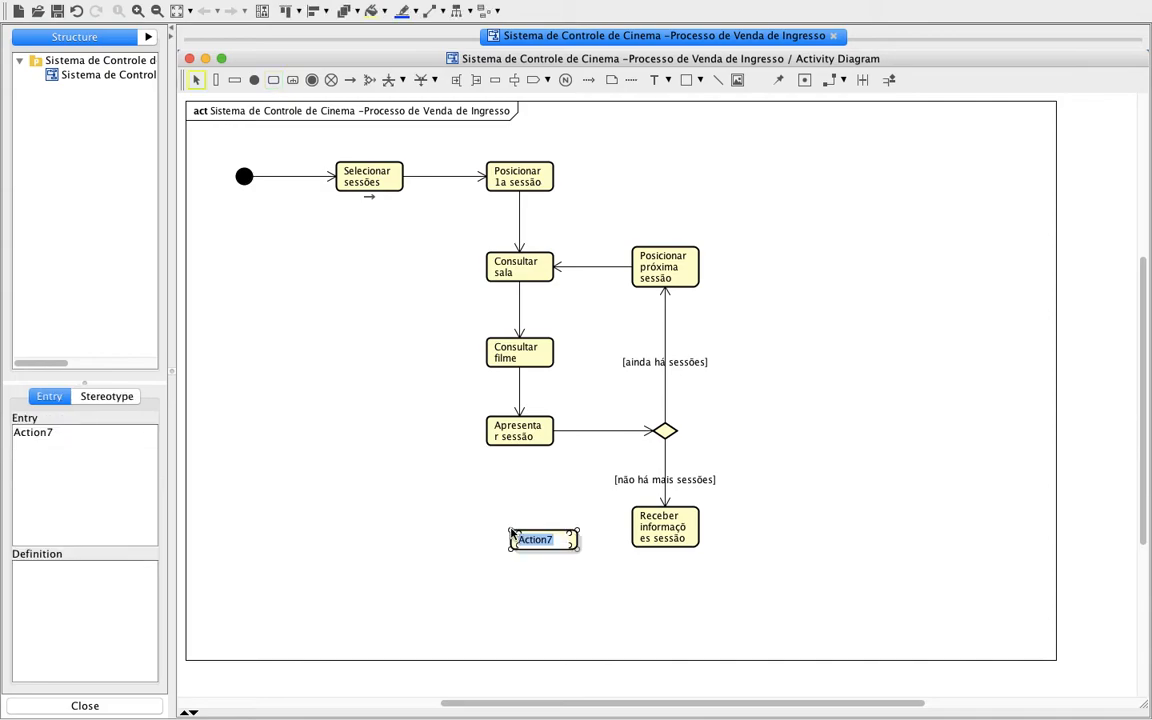
text(Gerar Ingresso)
key(Return)
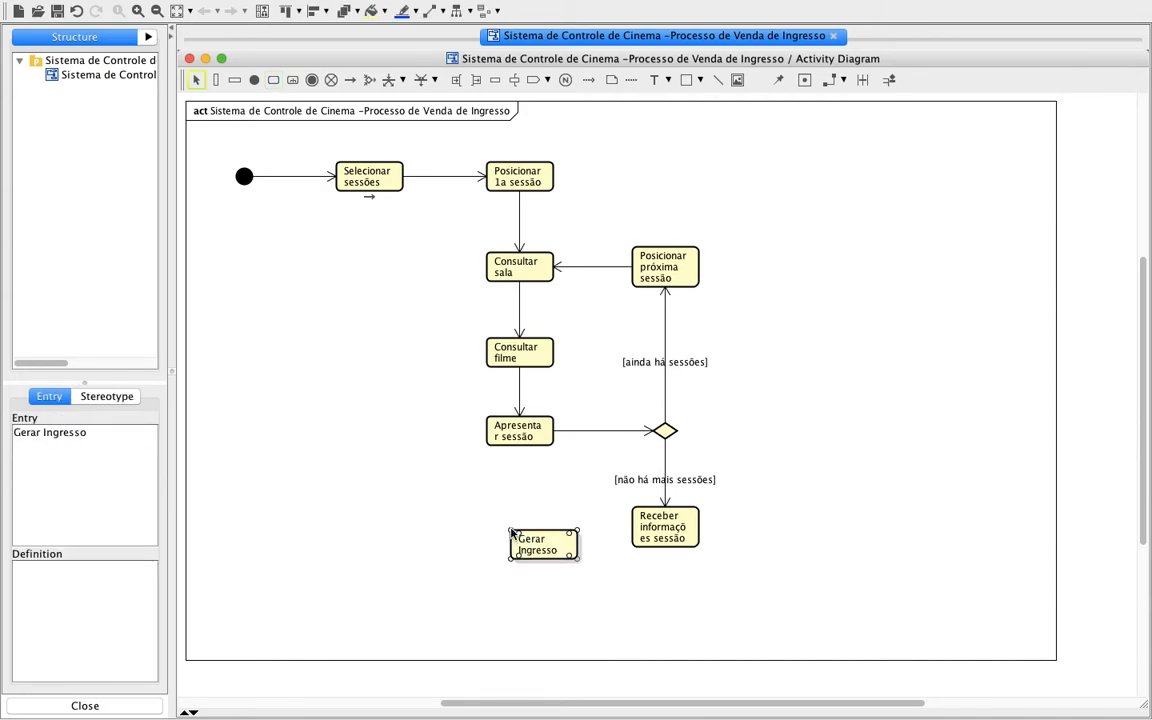
click(604, 612)
drag(543, 545, 519, 533)
click(640, 589)
- Draw a control flow from "Receber informações sessão" to "Gerar Ingresso" and level the two actions so the flow runs straight
click(350, 79)
click(662, 516)
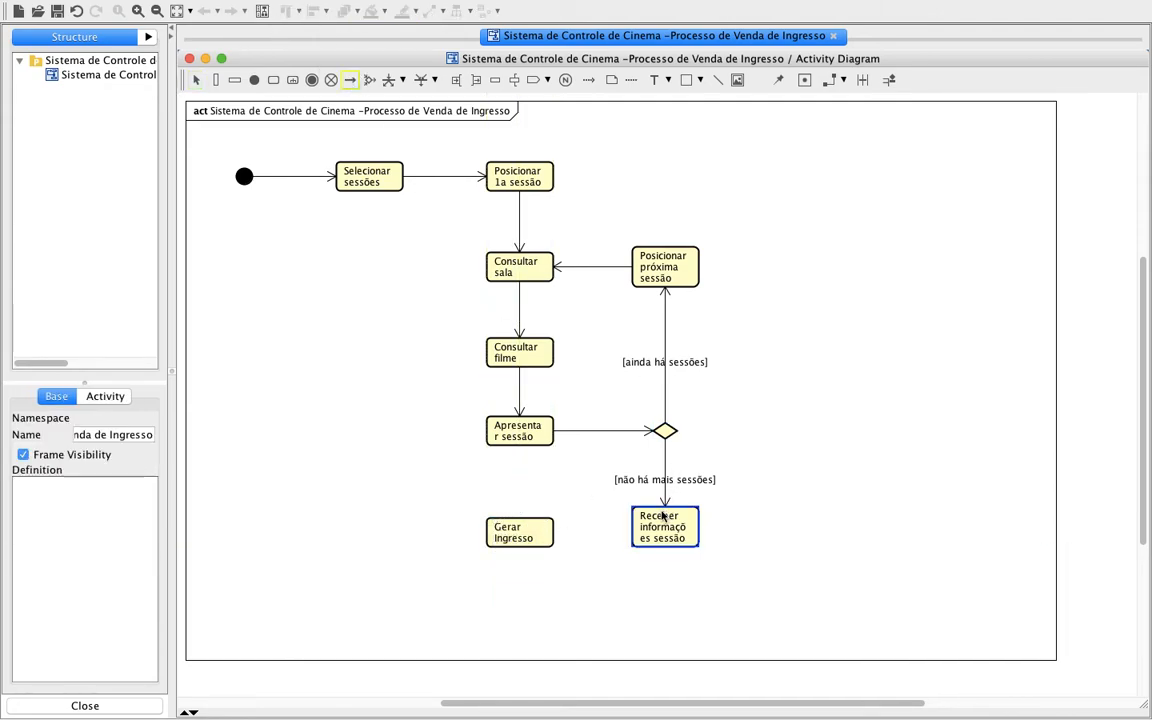
click(510, 530)
drag(515, 530, 519, 527)
click(622, 589)
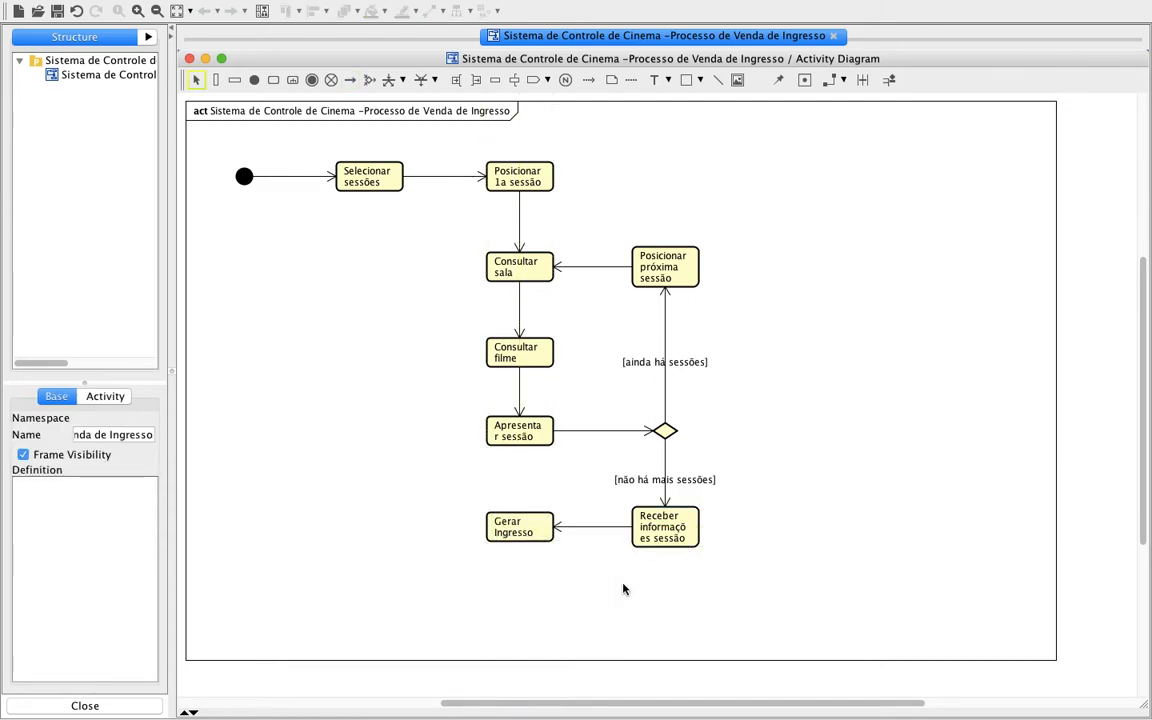
- Add an activity final node to the left of "Gerar Ingresso" and draw a straight control flow from that action to it
click(311, 80)
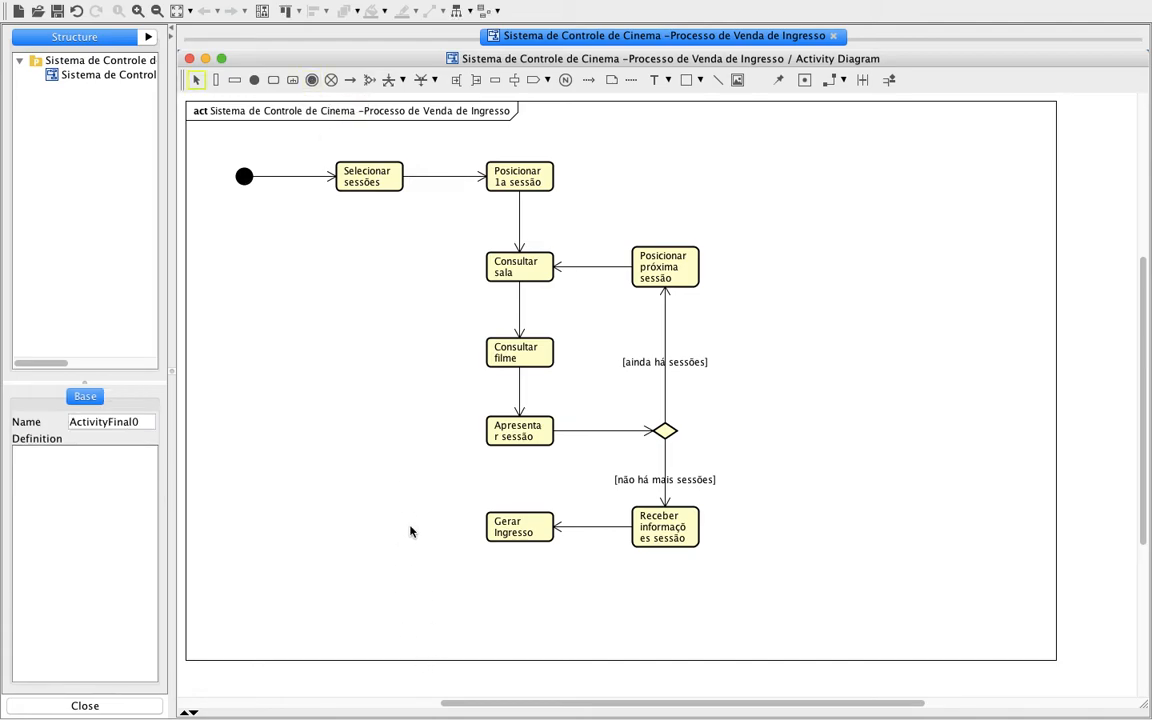
click(416, 533)
click(350, 80)
drag(504, 526, 421, 534)
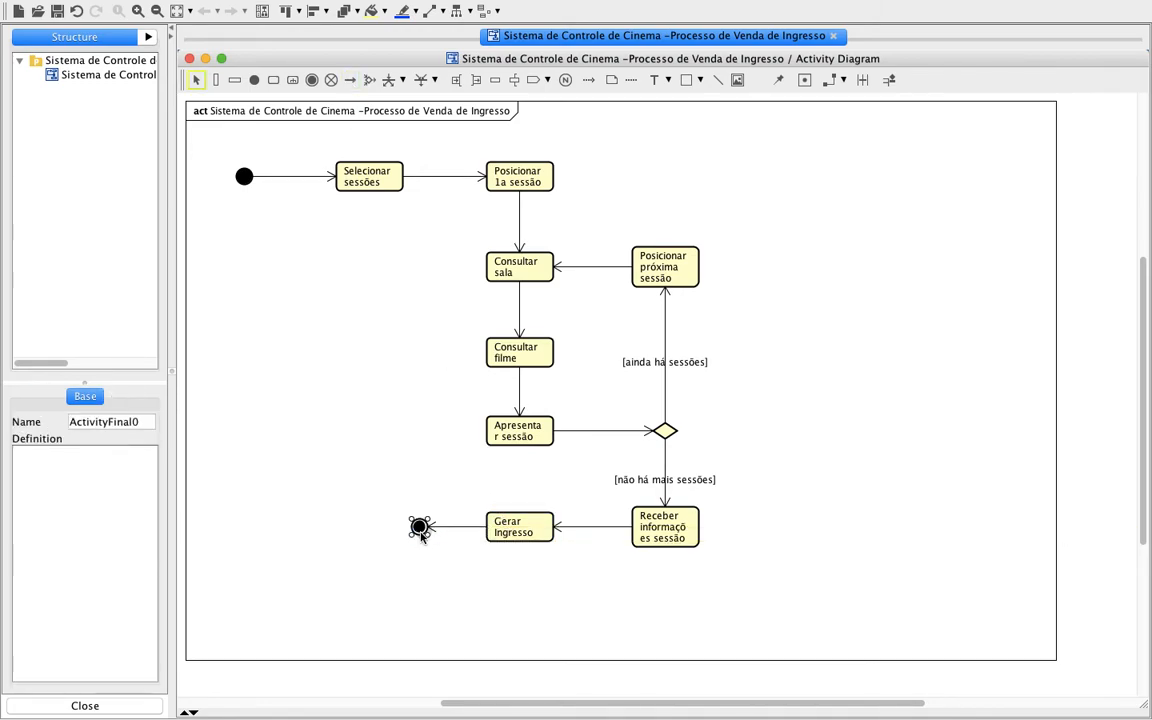
click(452, 607)
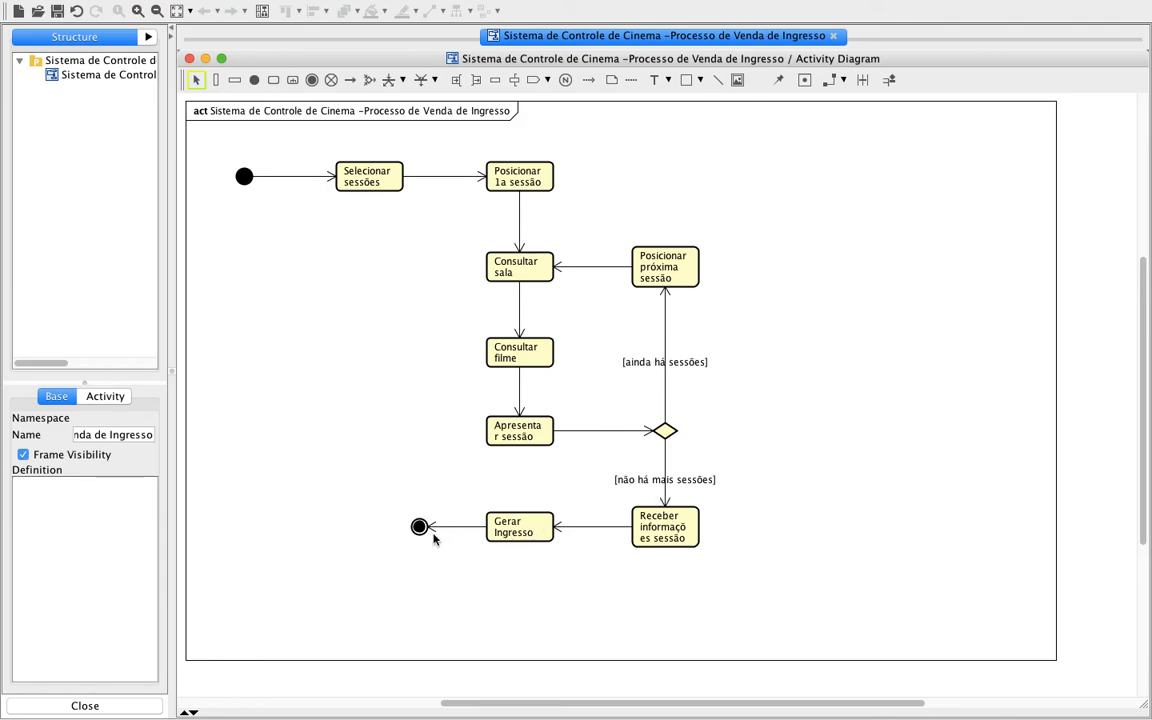
- Switch to the exercise document to review the ticket-sale requirements against the diagram, and return to the diagram
key(ctrl+Left)
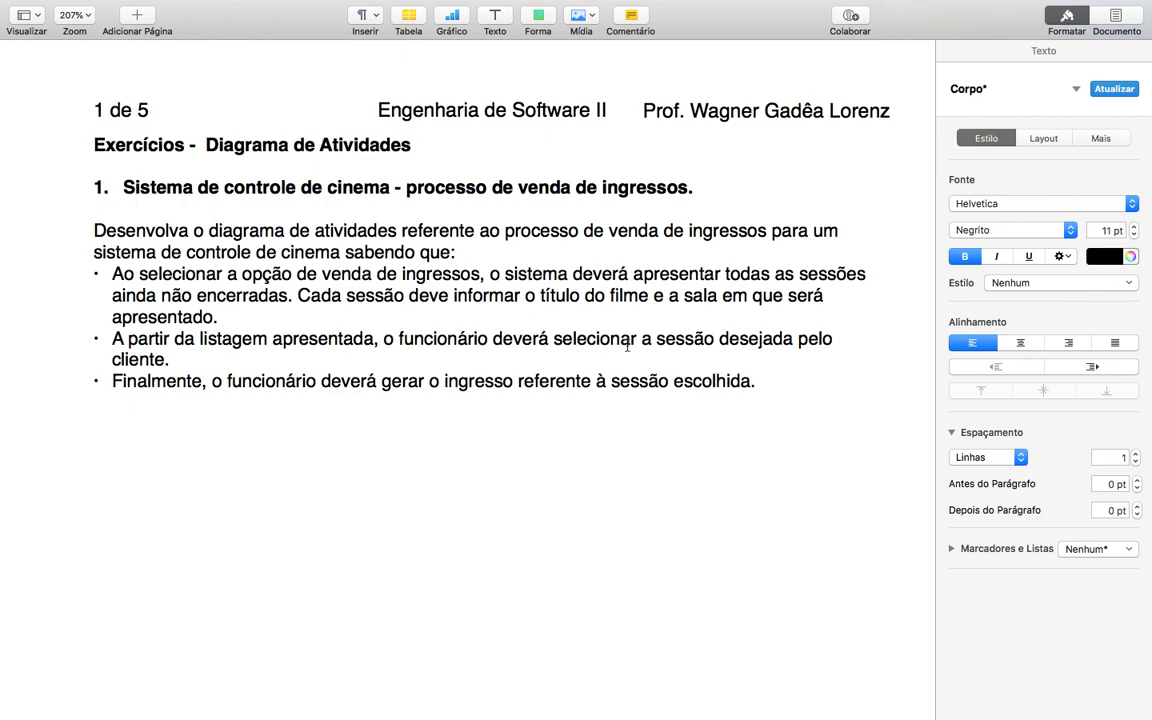
key(ctrl+Right)
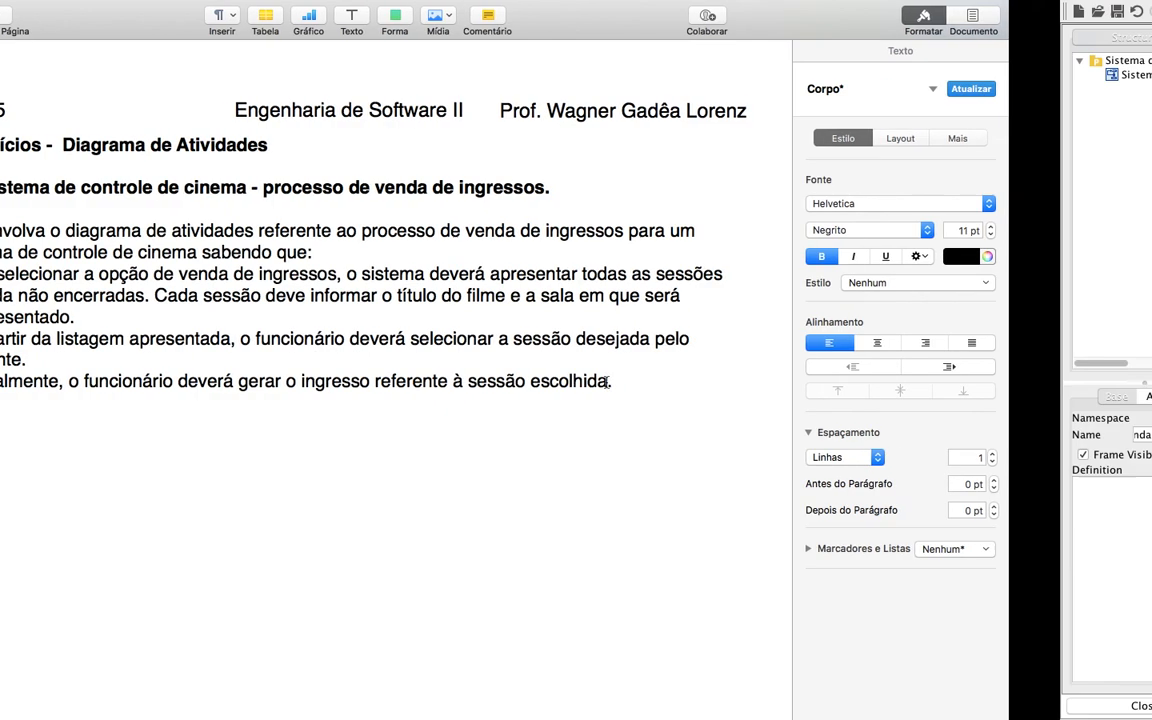